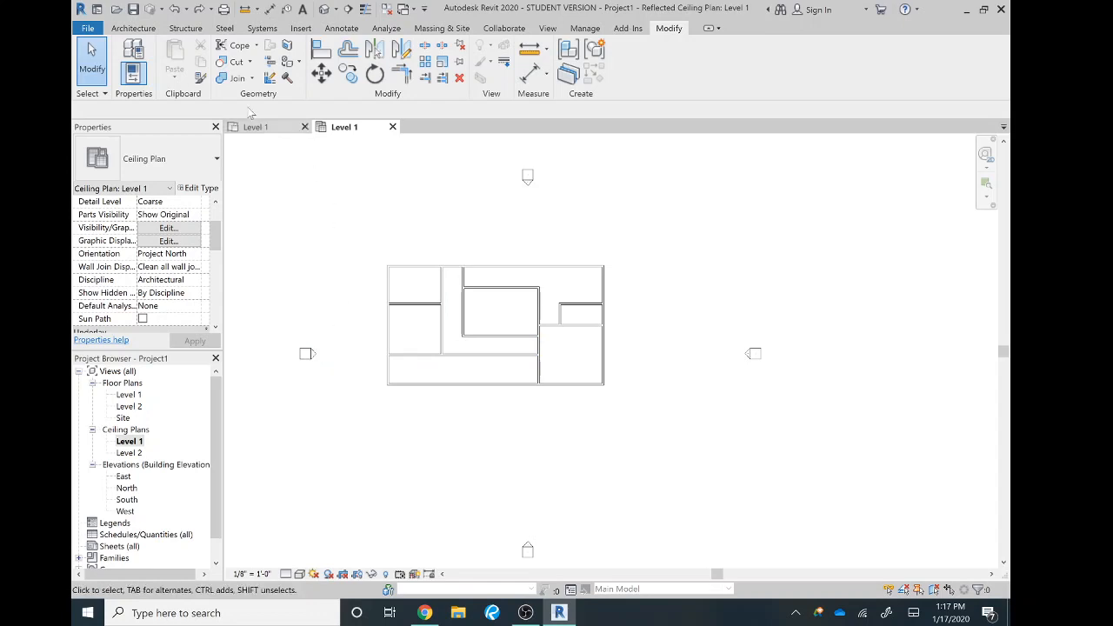
- Place an automatic 2' x 4' ACT System ceiling in the room directly below the upper-left corner room
click(147, 29)
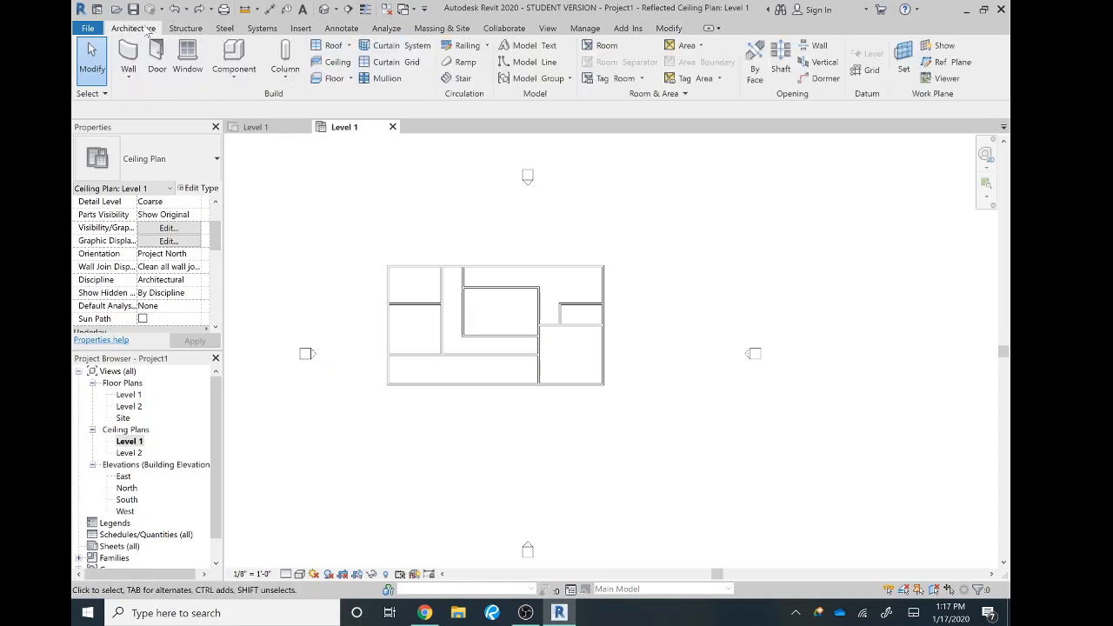
click(336, 63)
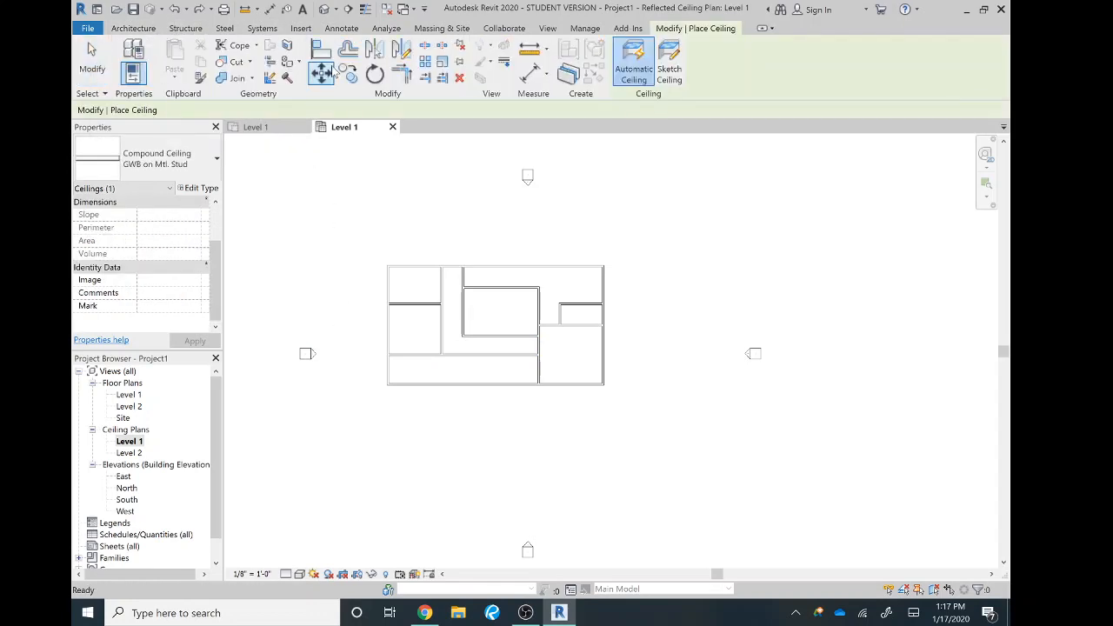
click(218, 150)
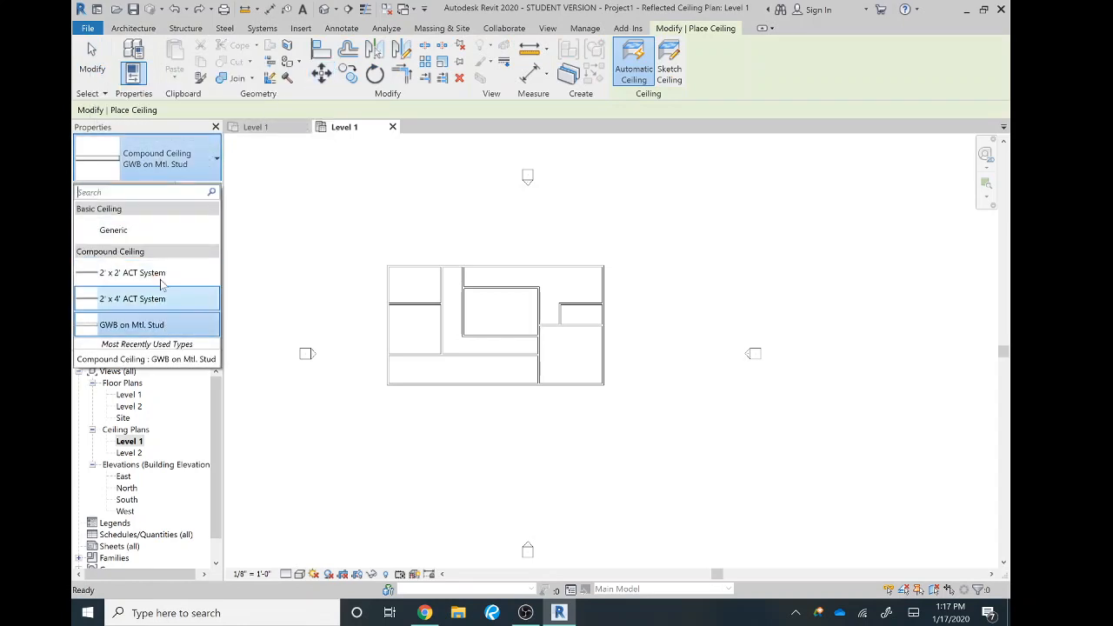
click(170, 301)
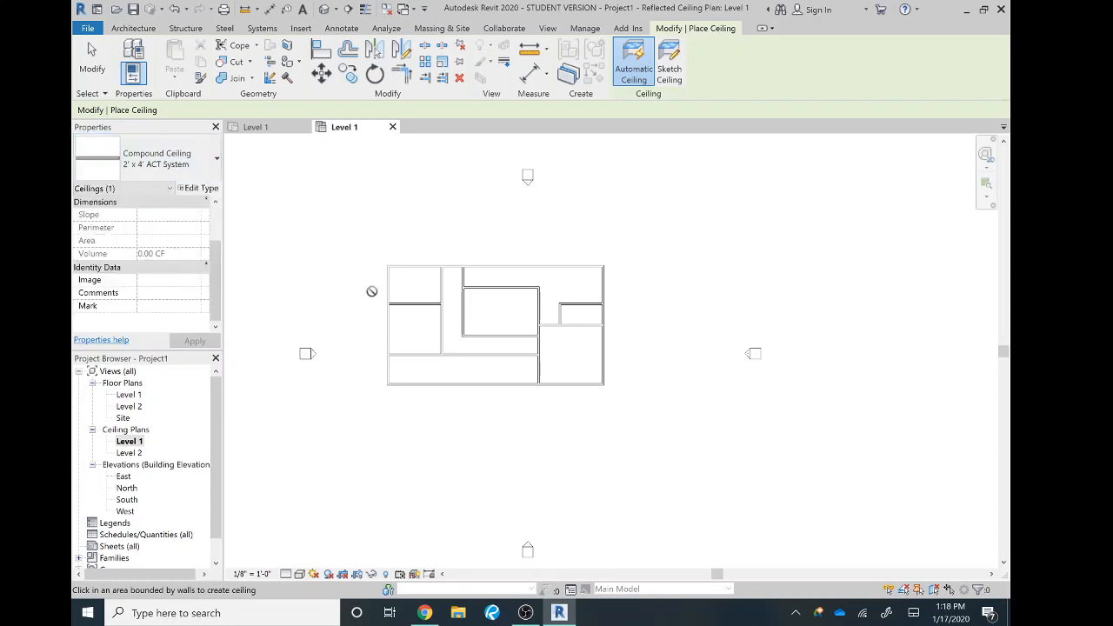
click(424, 332)
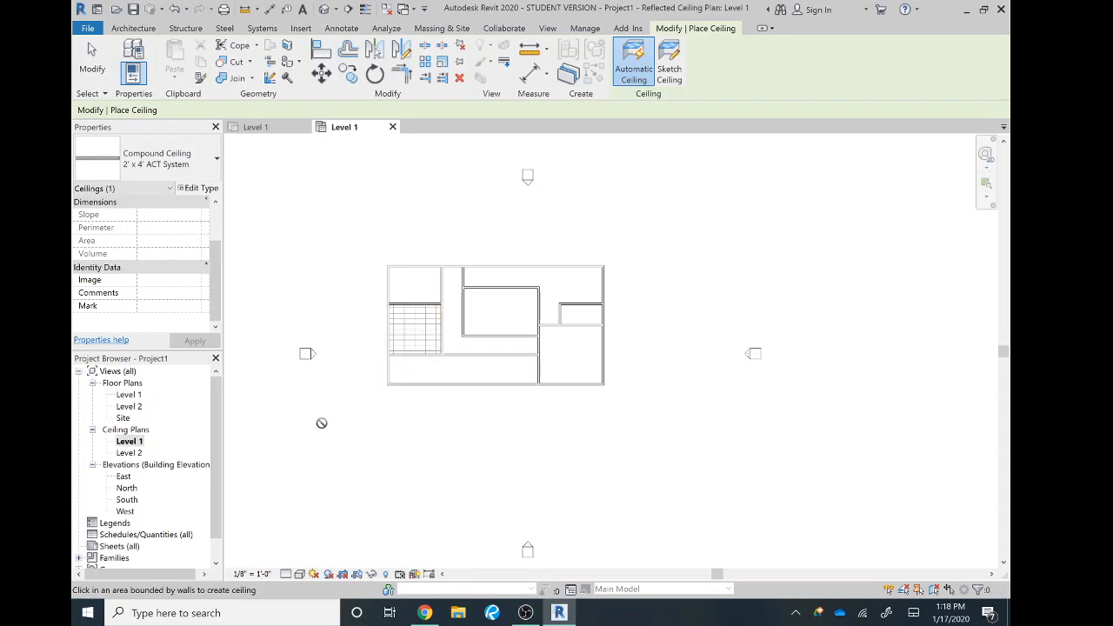
key(Escape)
- View the Level 1 floor plan for comparison and return to the Level 1 ceiling plan
click(129, 395)
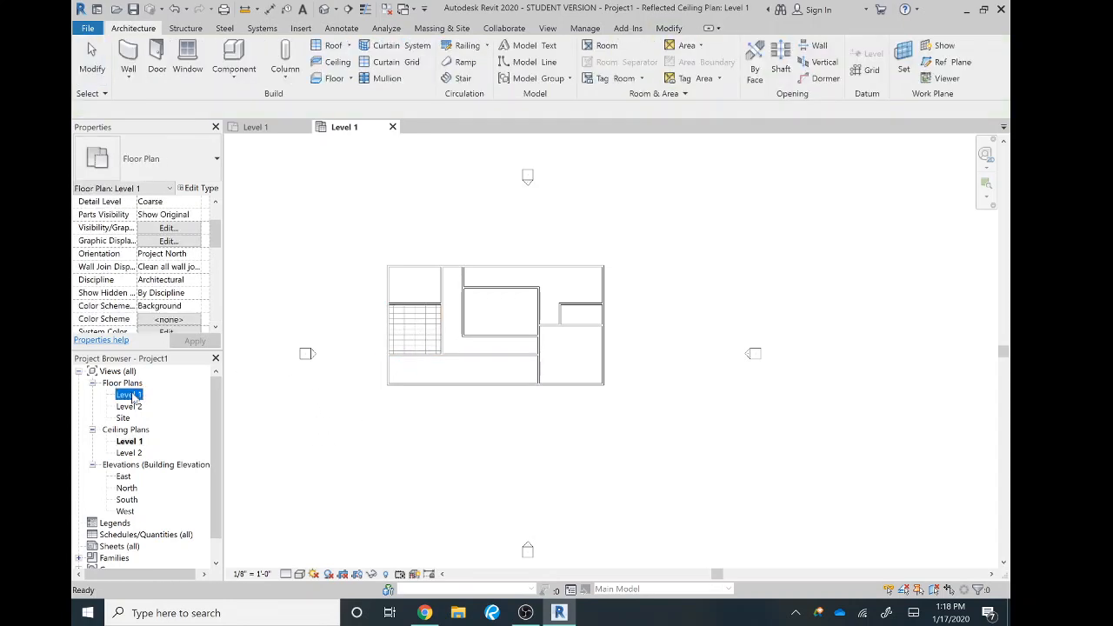
click(162, 396)
double_click(129, 394)
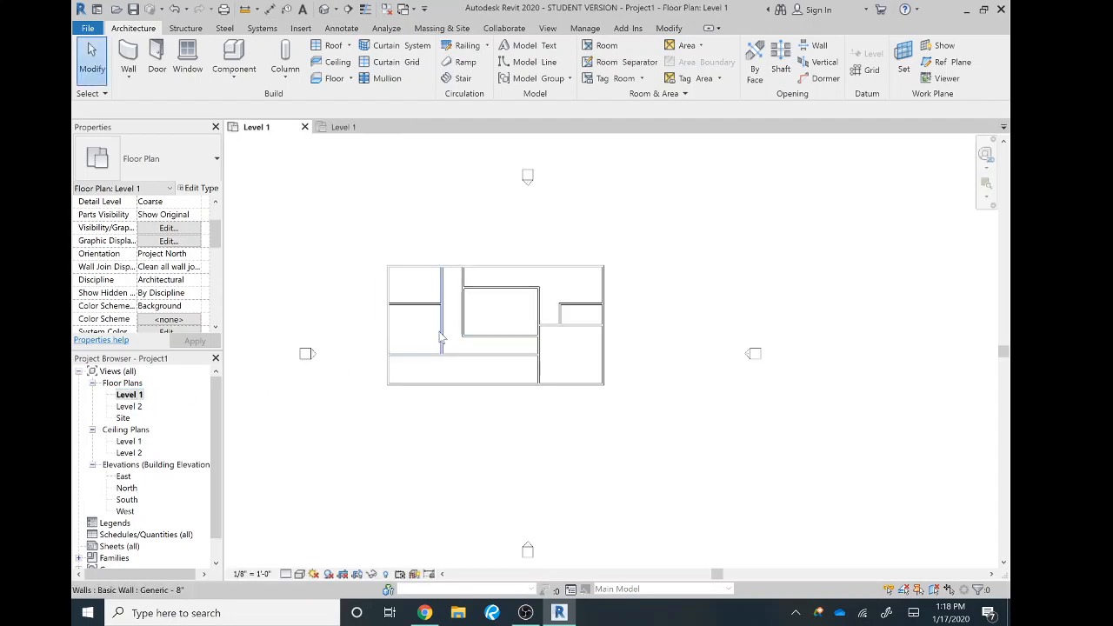
double_click(128, 443)
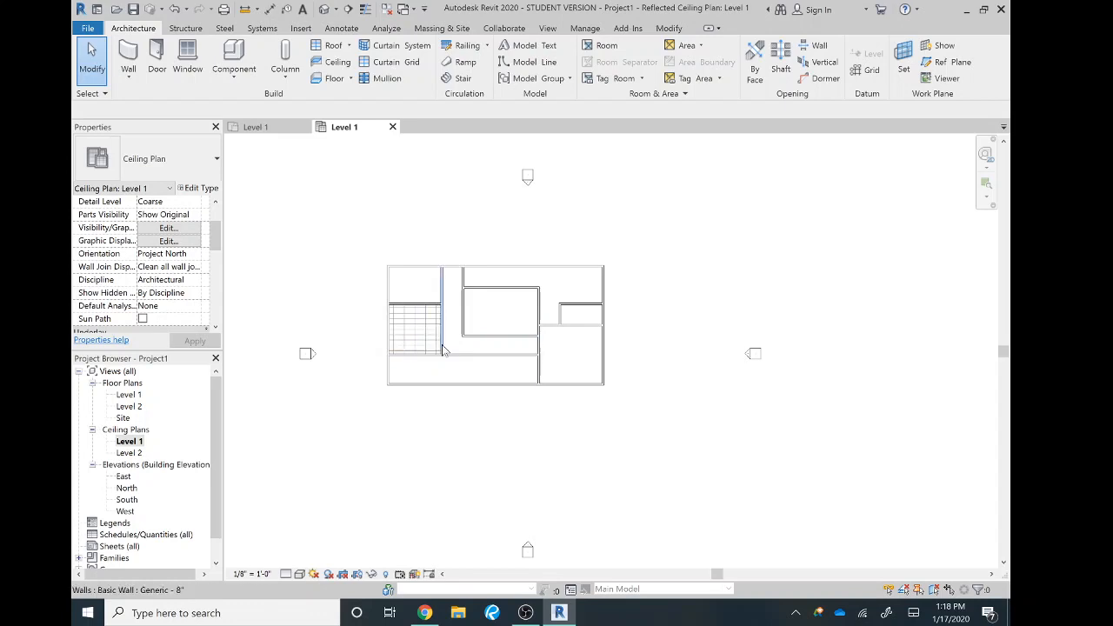
- Place an automatic 2' x 4' ACT System ceiling in the upper-left corner room
click(191, 156)
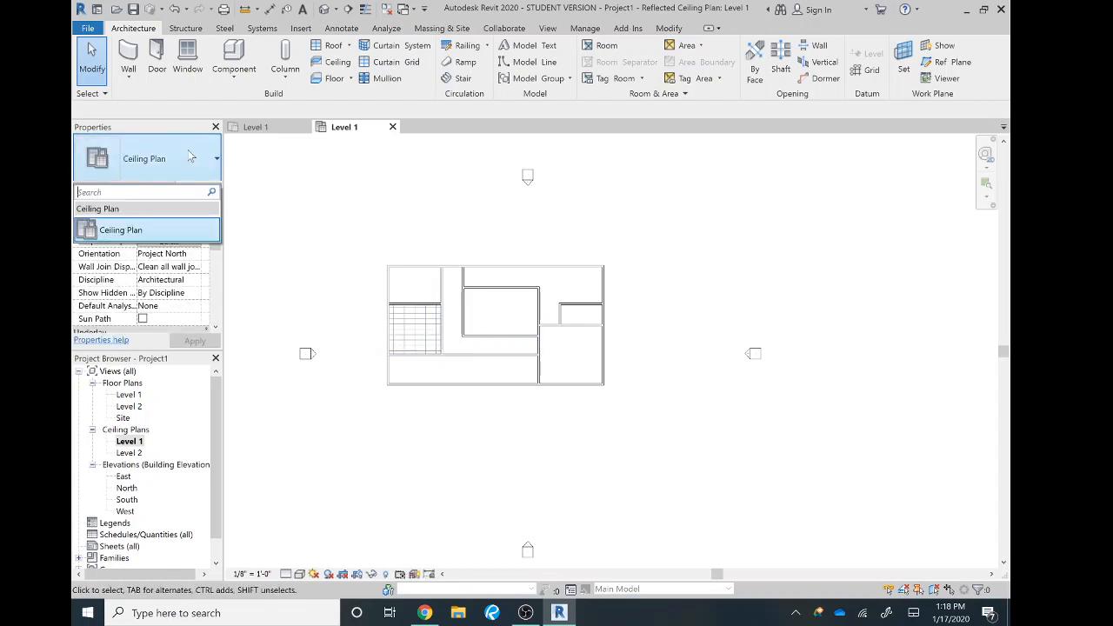
click(191, 156)
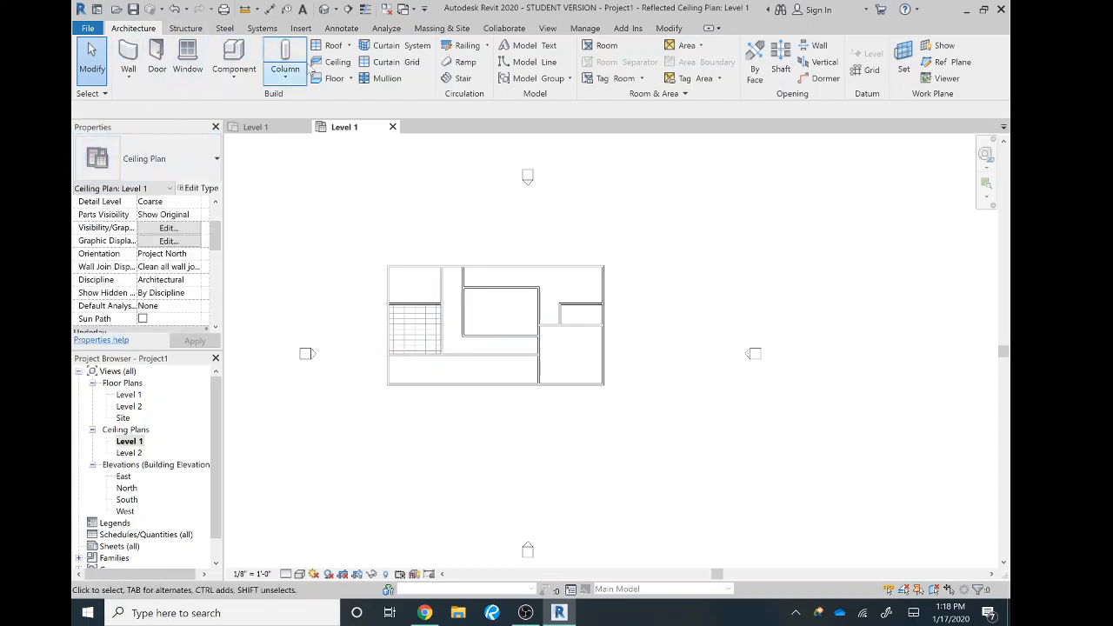
click(336, 61)
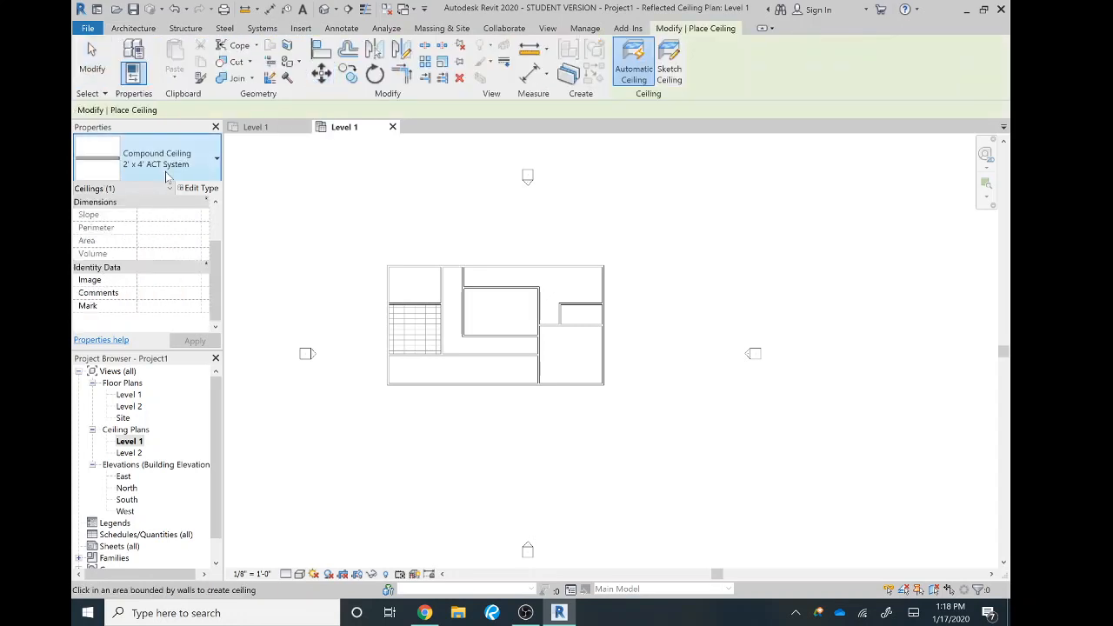
click(422, 290)
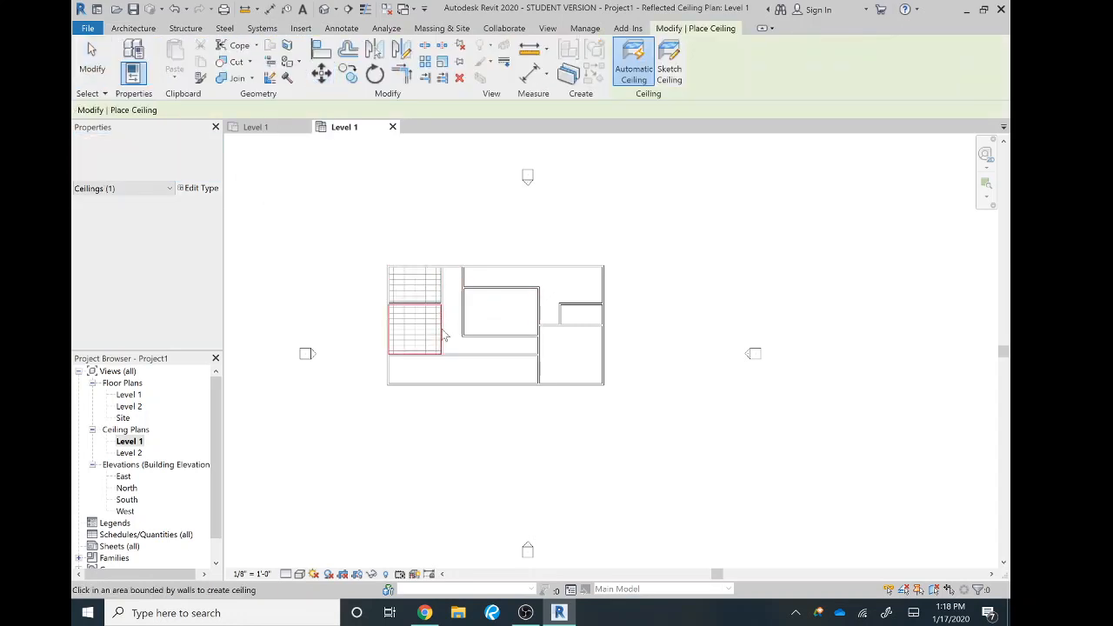
- Place an automatic 2' x 2' ACT System ceiling in the irregular room along the building's upper-right edge
click(167, 161)
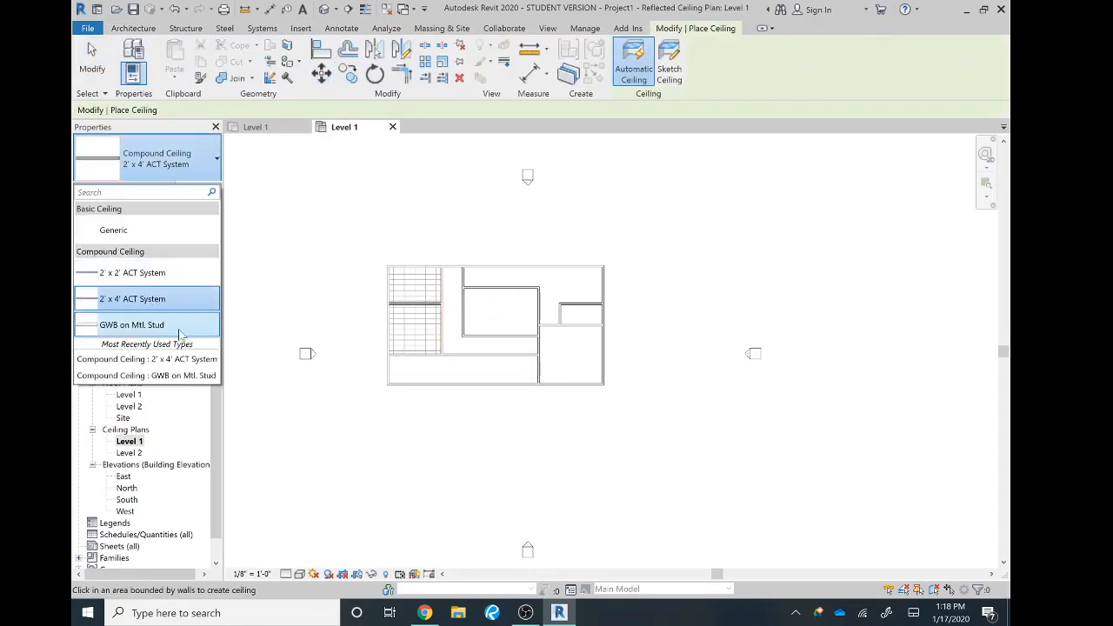
click(178, 331)
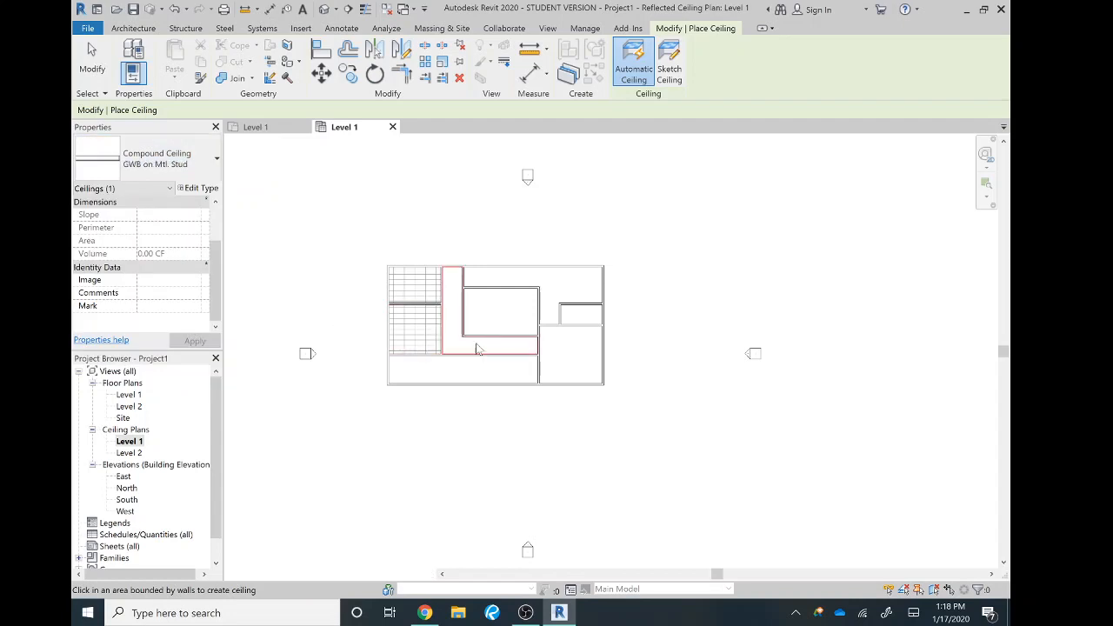
click(196, 167)
click(113, 291)
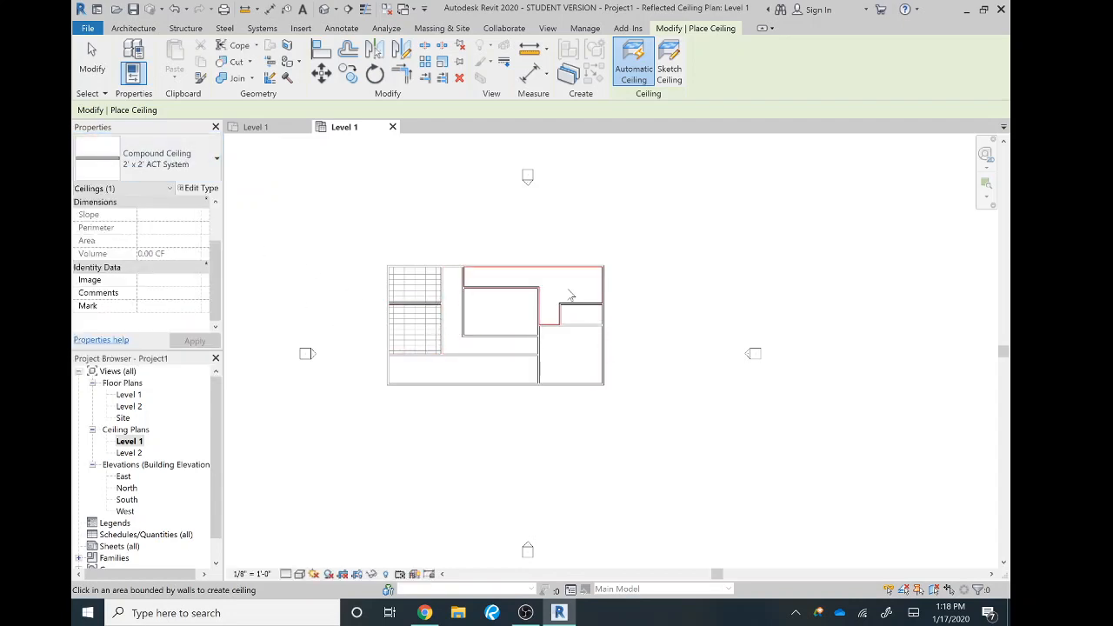
click(571, 296)
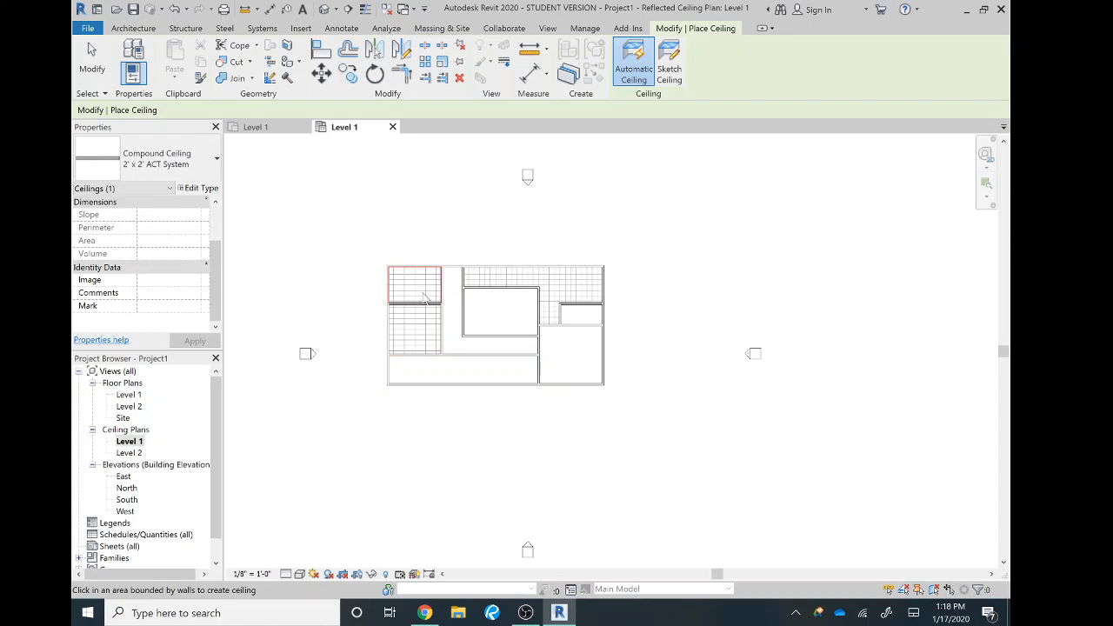
key(Escape)
key(Escape)
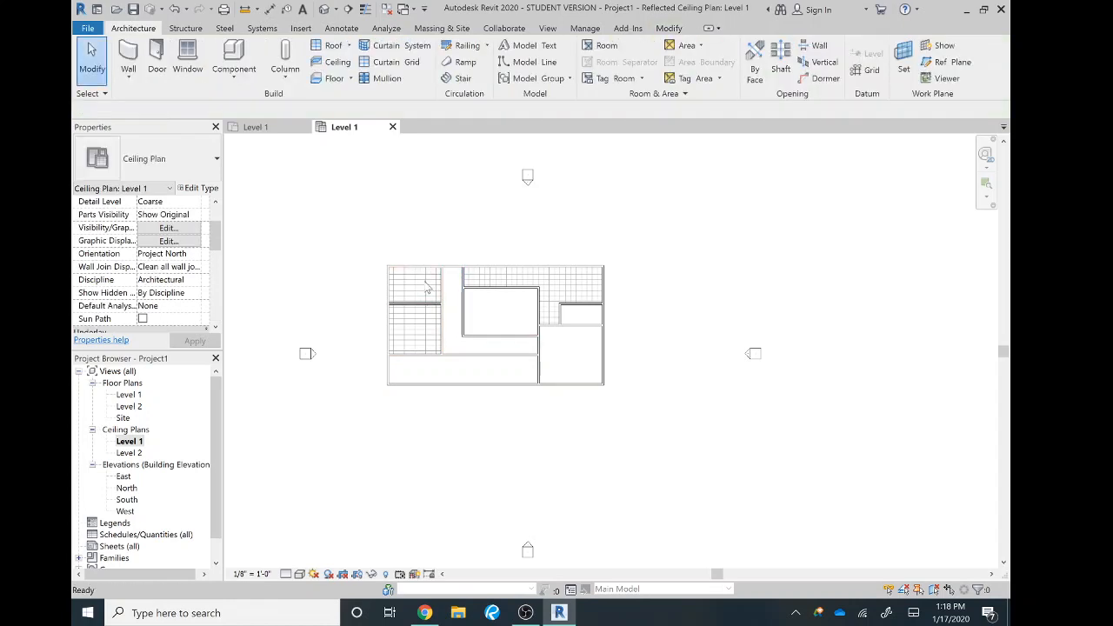
- Select the whole 2' x 4' ACT System ceiling in the upper-left room by its boundary to view its properties
scroll(430, 300, up, 3)
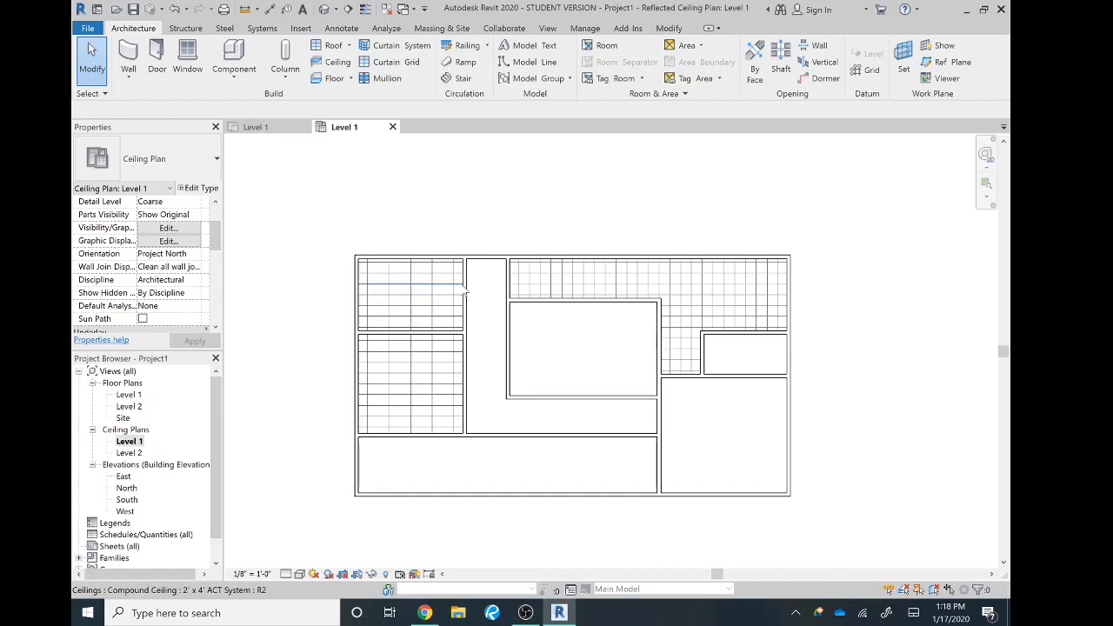
scroll(392, 288, up, 2)
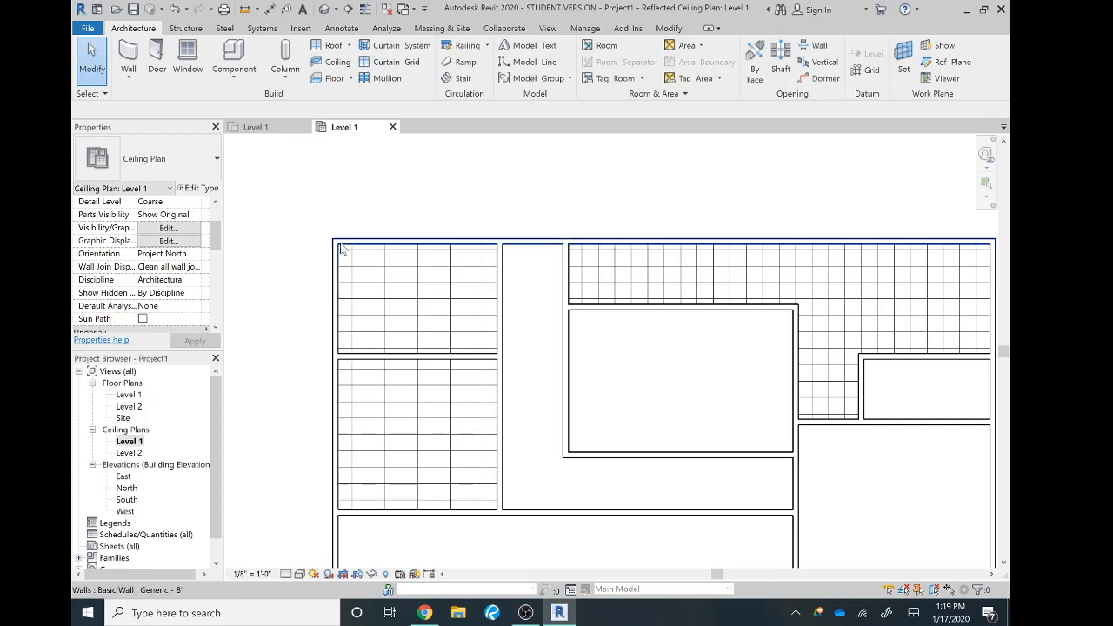
key(Tab)
key(Tab)
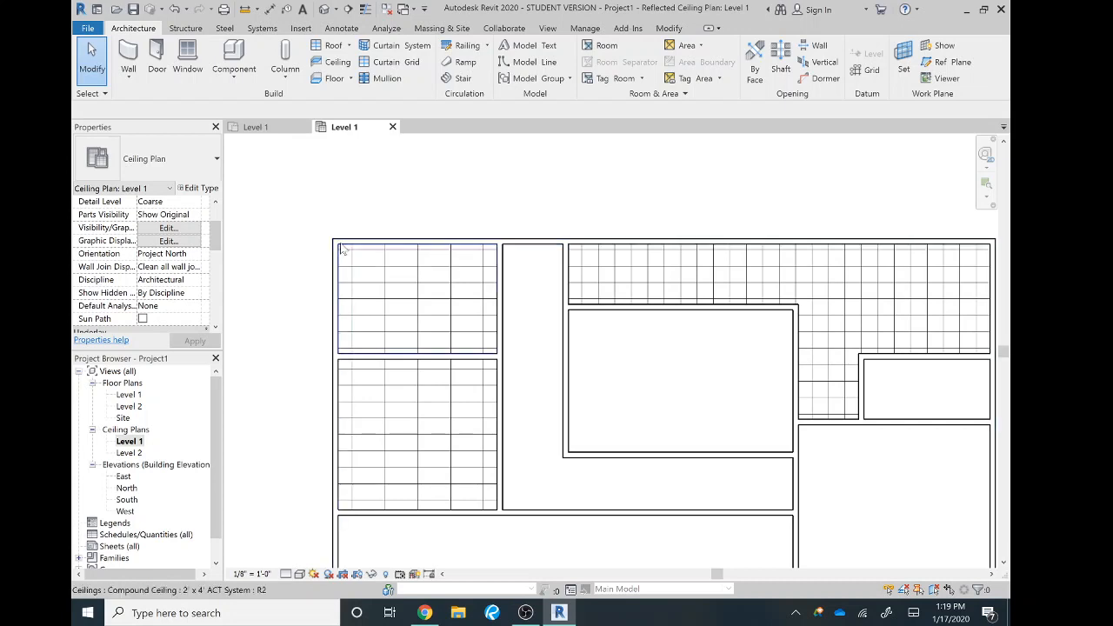
click(342, 250)
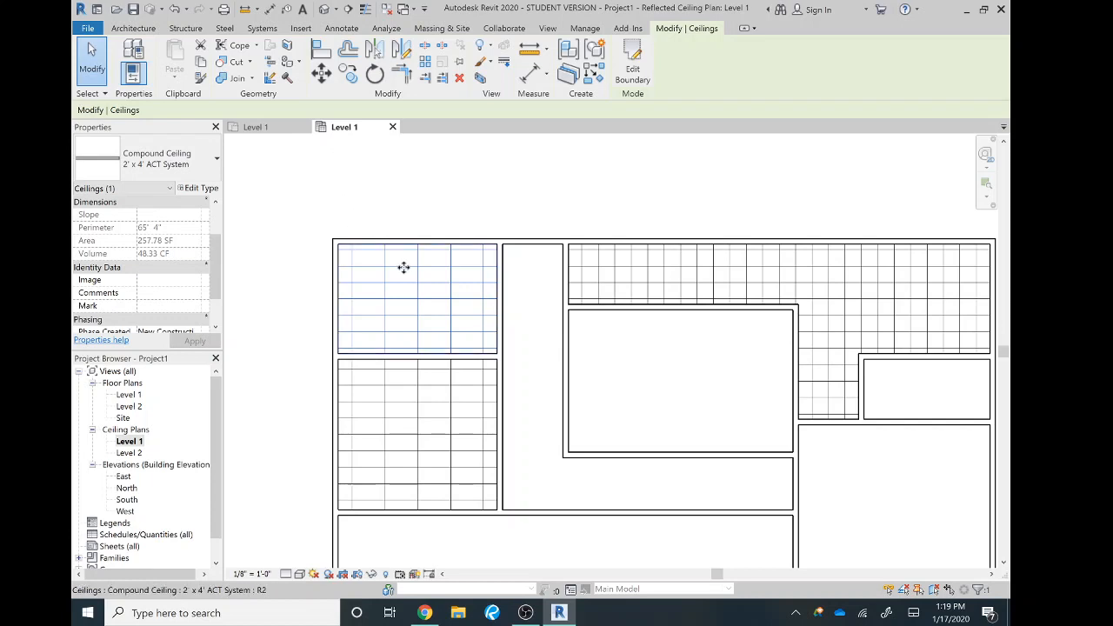
key(Escape)
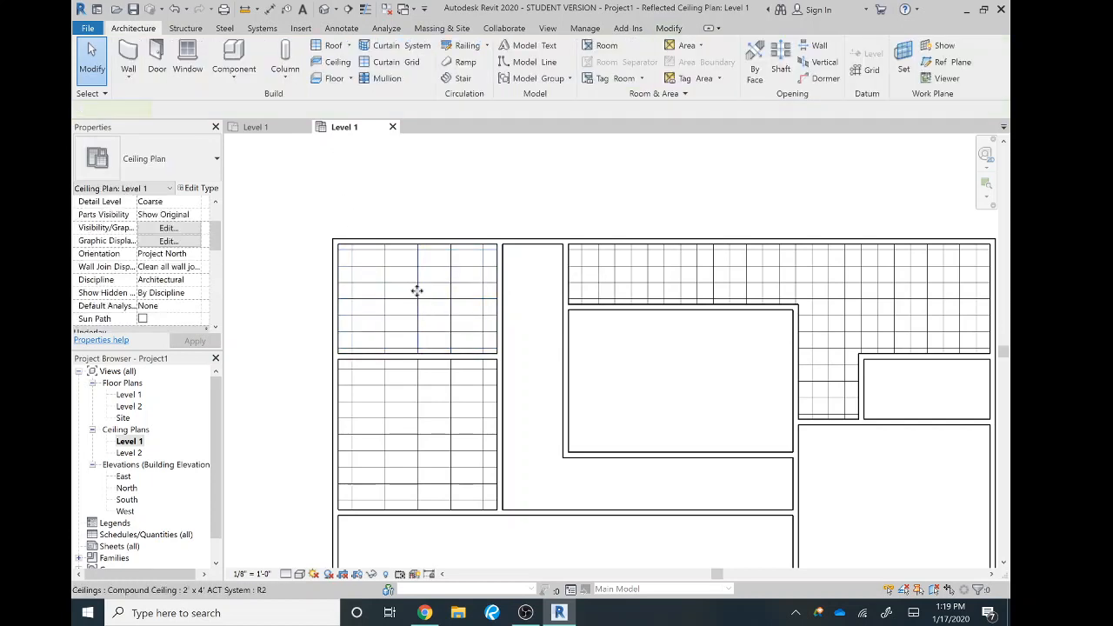
- Rotate the 2' x 4' ceiling grid in the upper-left room by 90 degrees using one of its grid lines
click(421, 294)
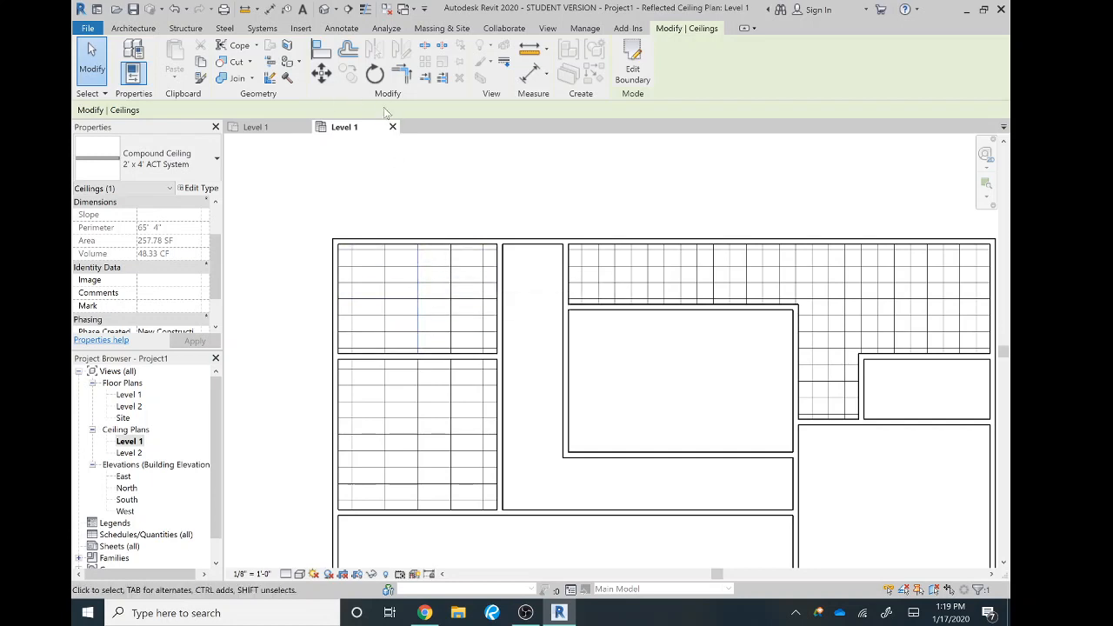
click(374, 74)
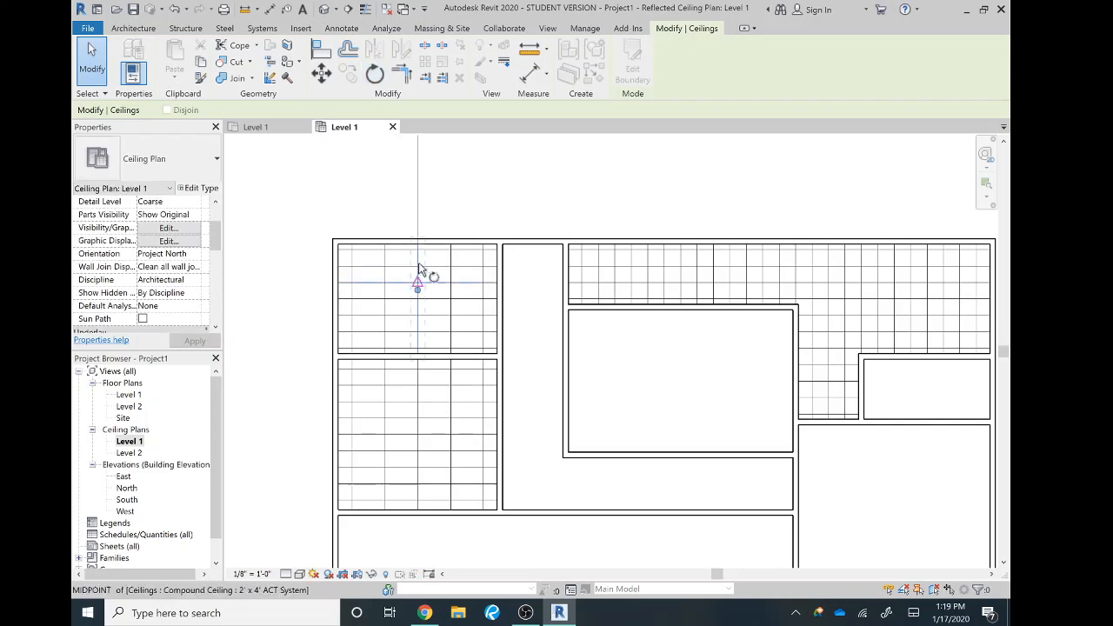
click(418, 207)
text(4)
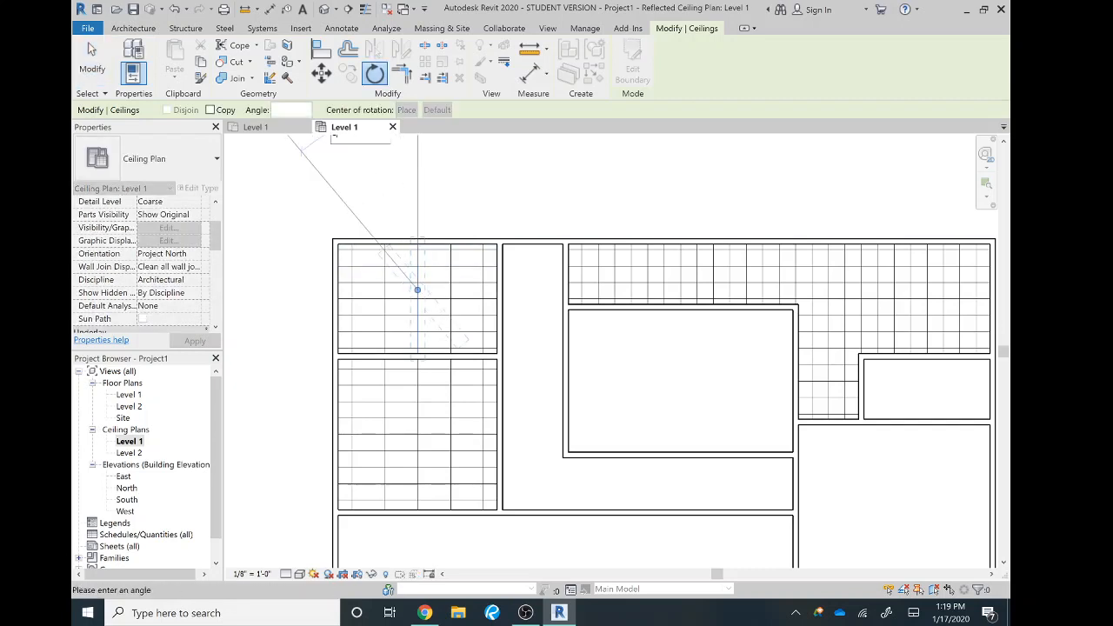
key(Return)
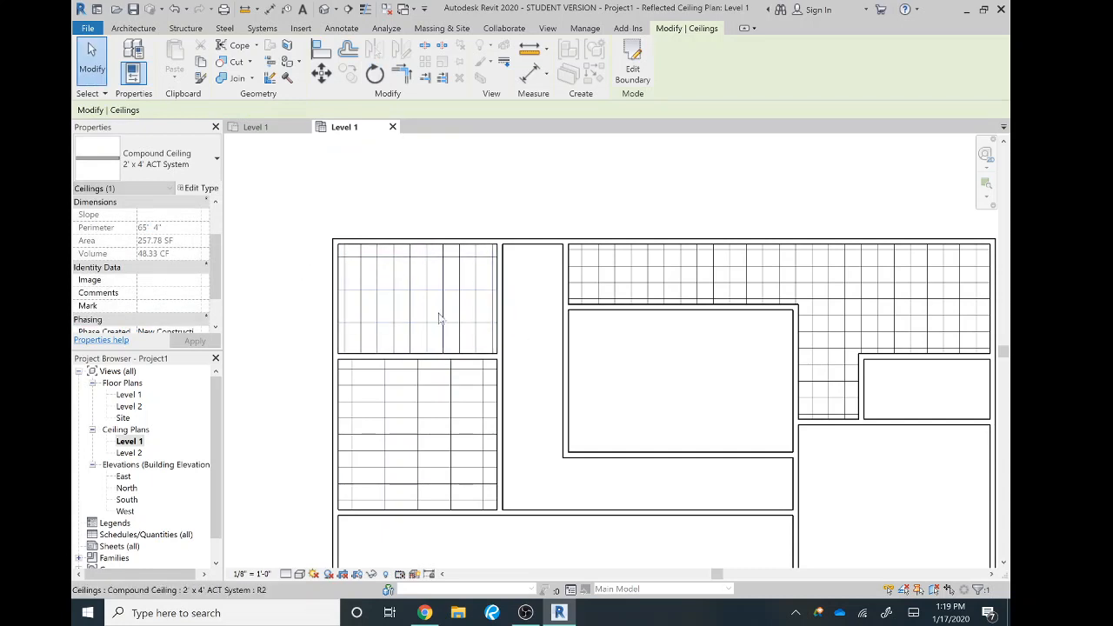
- Examine the rotated ceiling grid in the upper-left room alongside the grids of the neighbouring rooms
scroll(471, 474, down, 2)
middle_drag(536, 449, 467, 377)
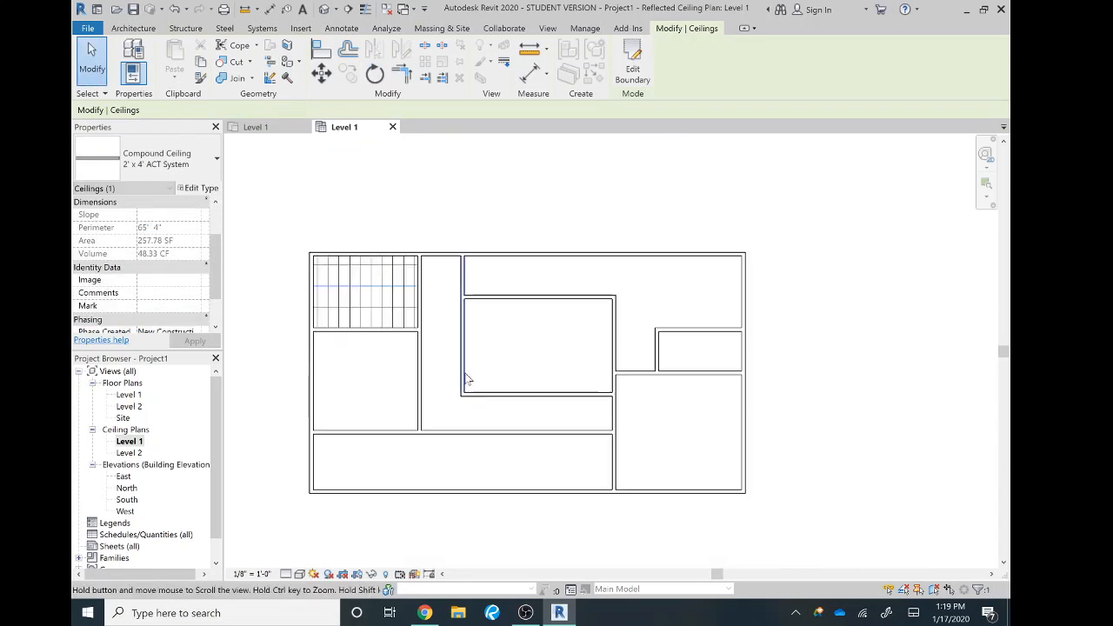
scroll(467, 378, down, 1)
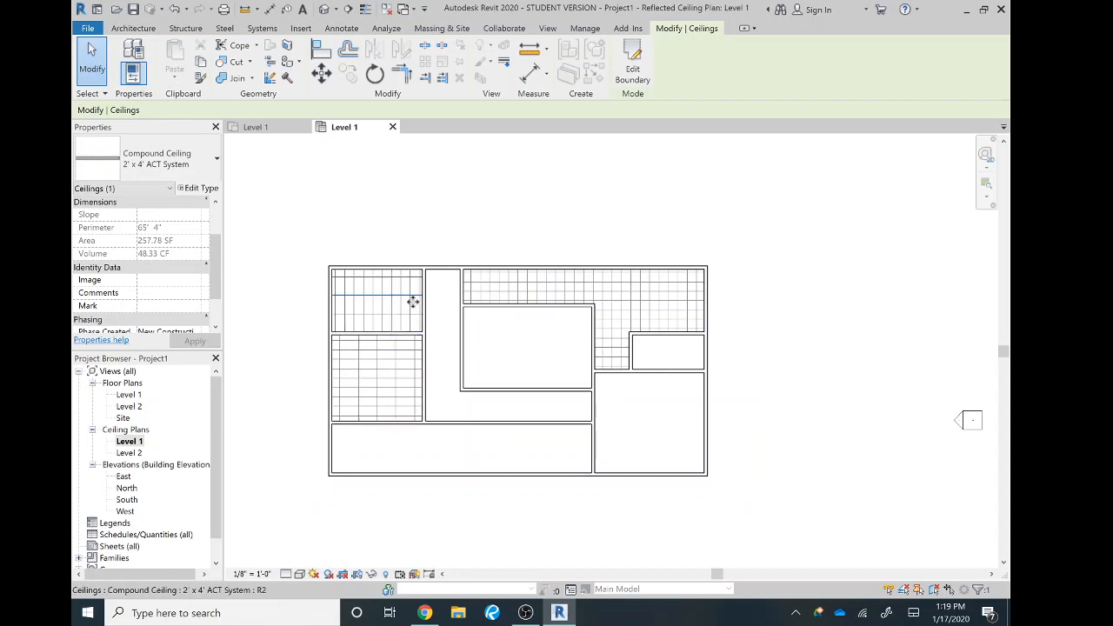
key(Escape)
scroll(423, 297, up, 3)
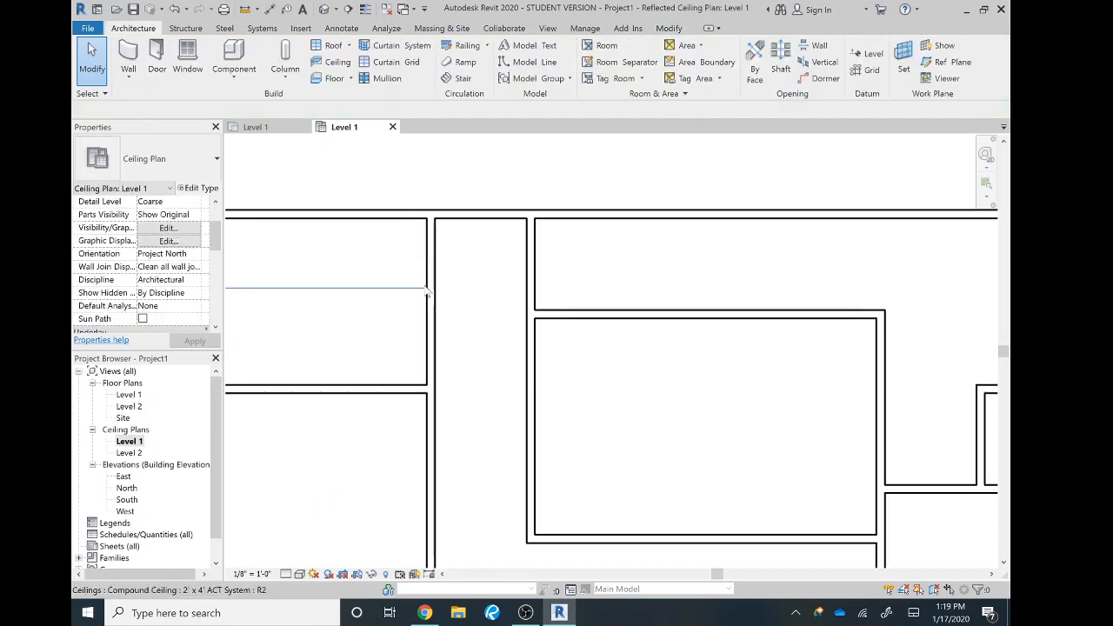
click(432, 253)
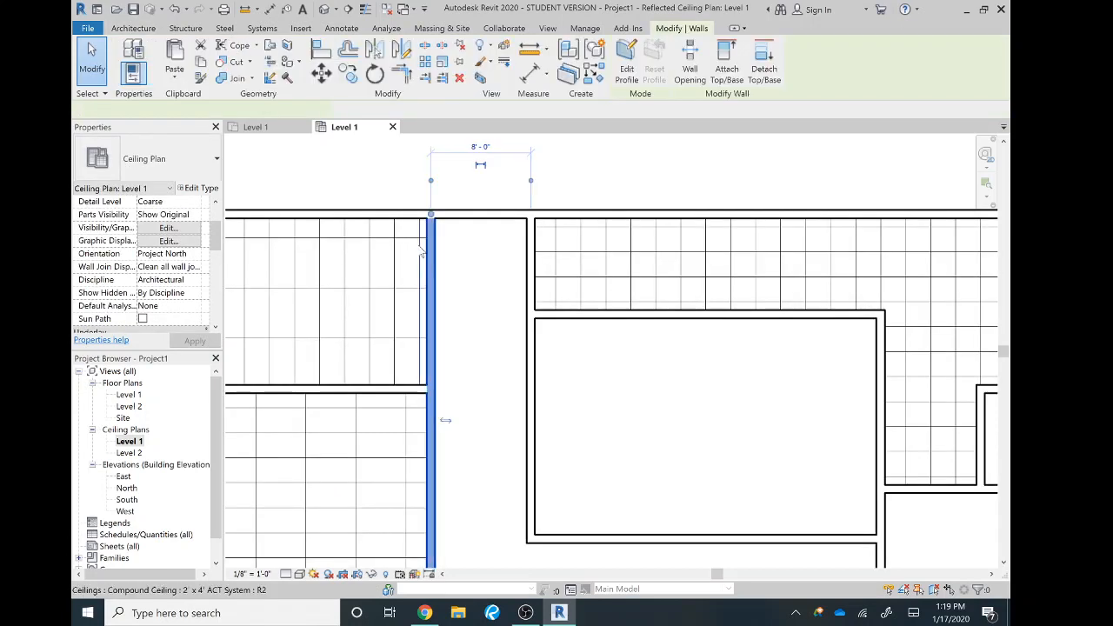
key(Escape)
middle_drag(405, 261, 465, 258)
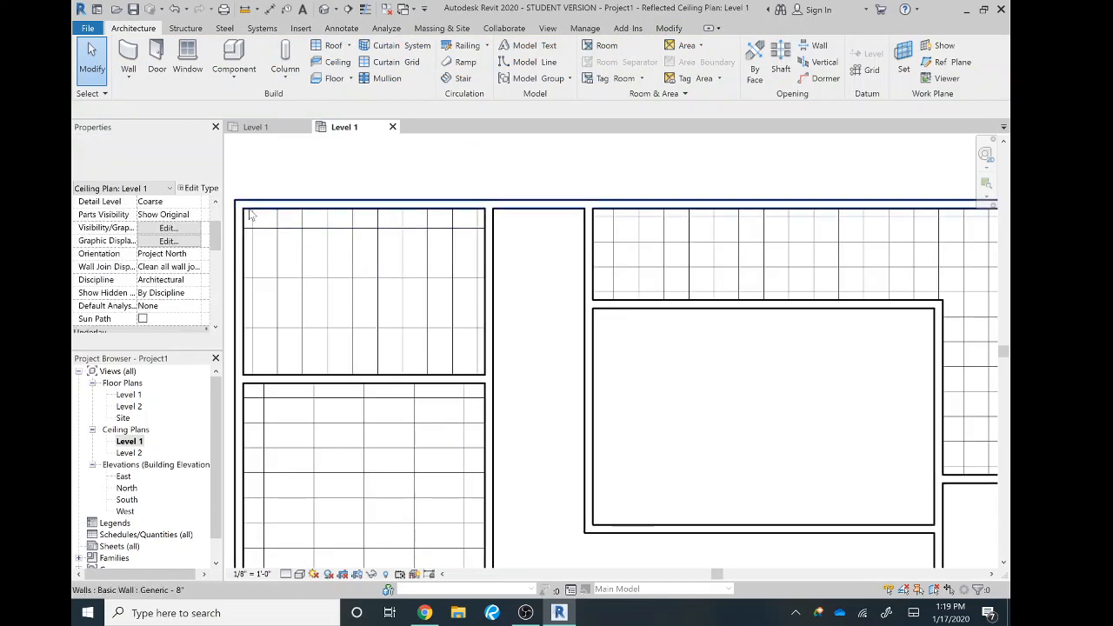
- Select everything in the upper-left room with a selection window to check for overlapping ceilings, and clear the selection
drag(226, 192, 489, 381)
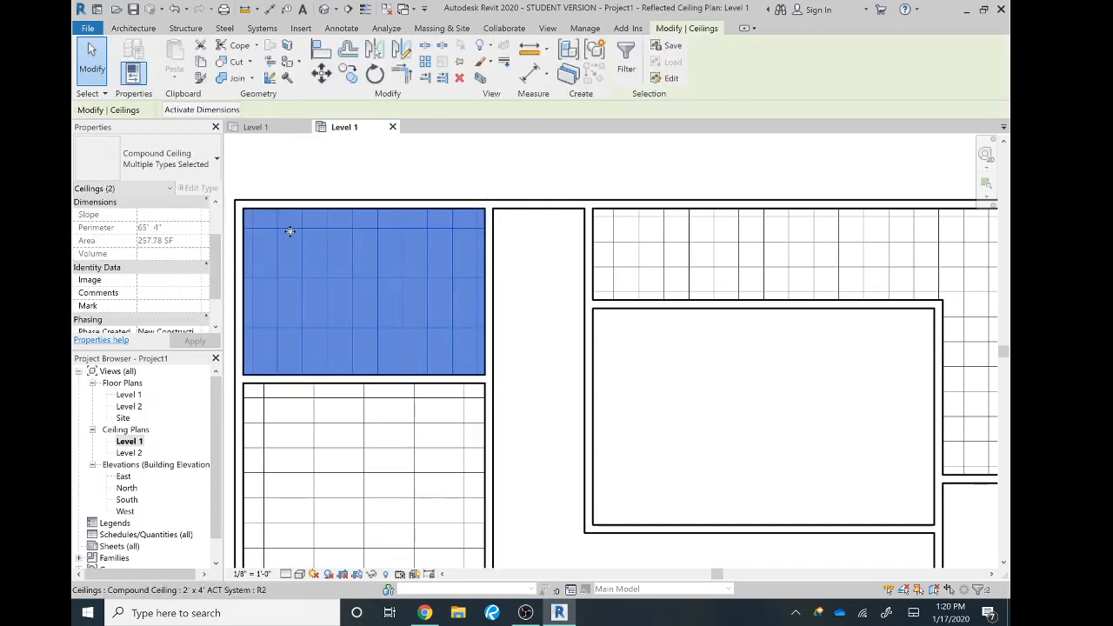
scroll(290, 231, up, 1)
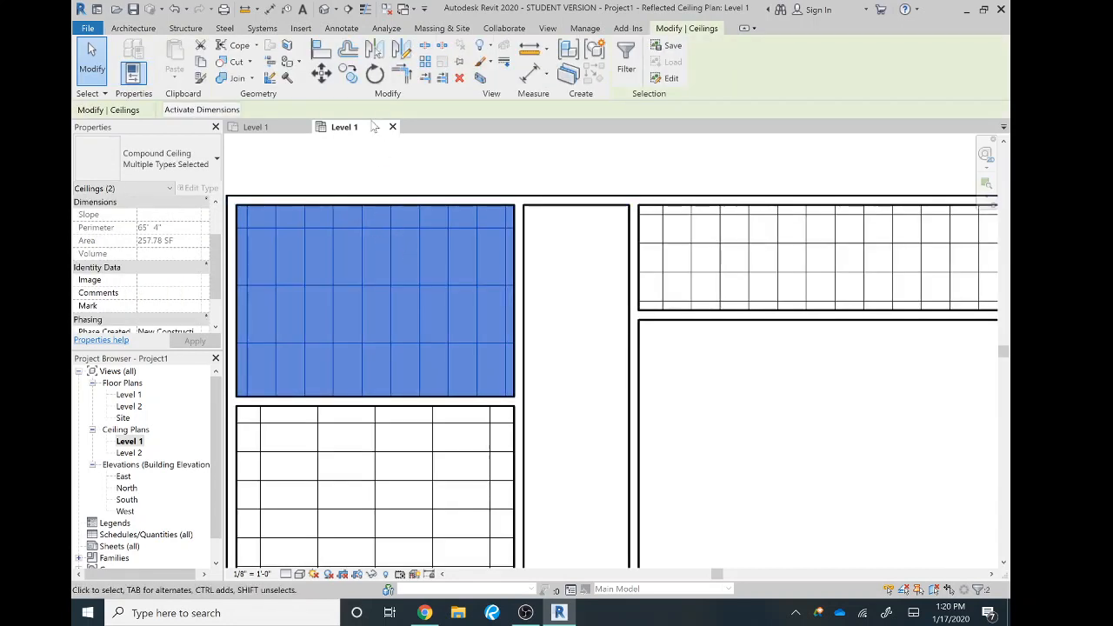
key(Escape)
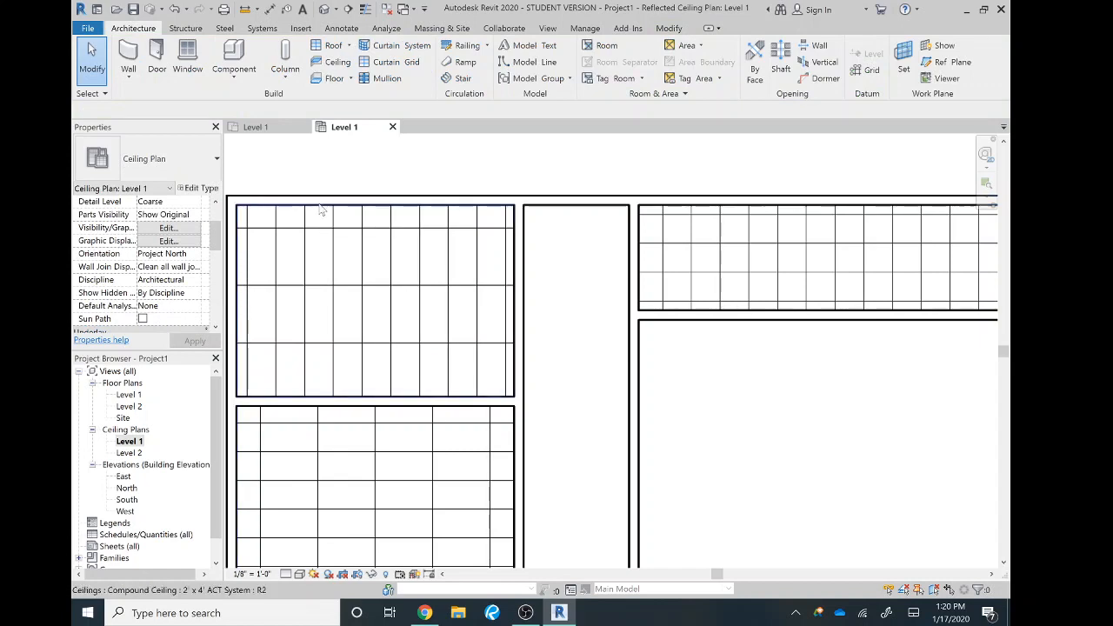
- Try to change the upper-left room's GWB on Mtl. Stud ceiling to the 2' x 4' ACT System type
click(319, 211)
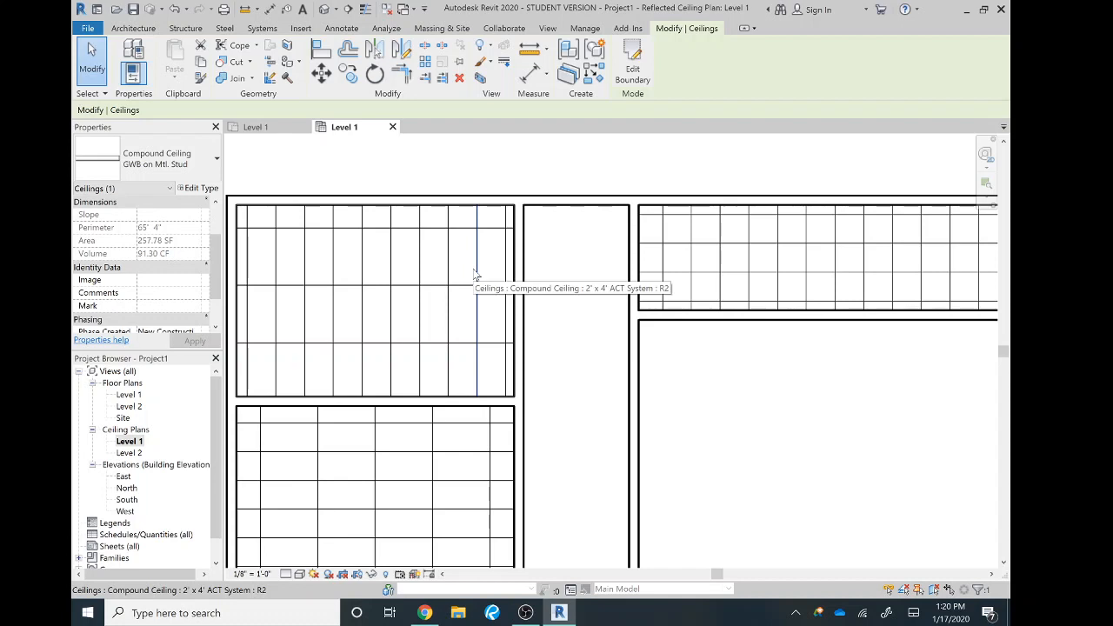
scroll(507, 362, down, 3)
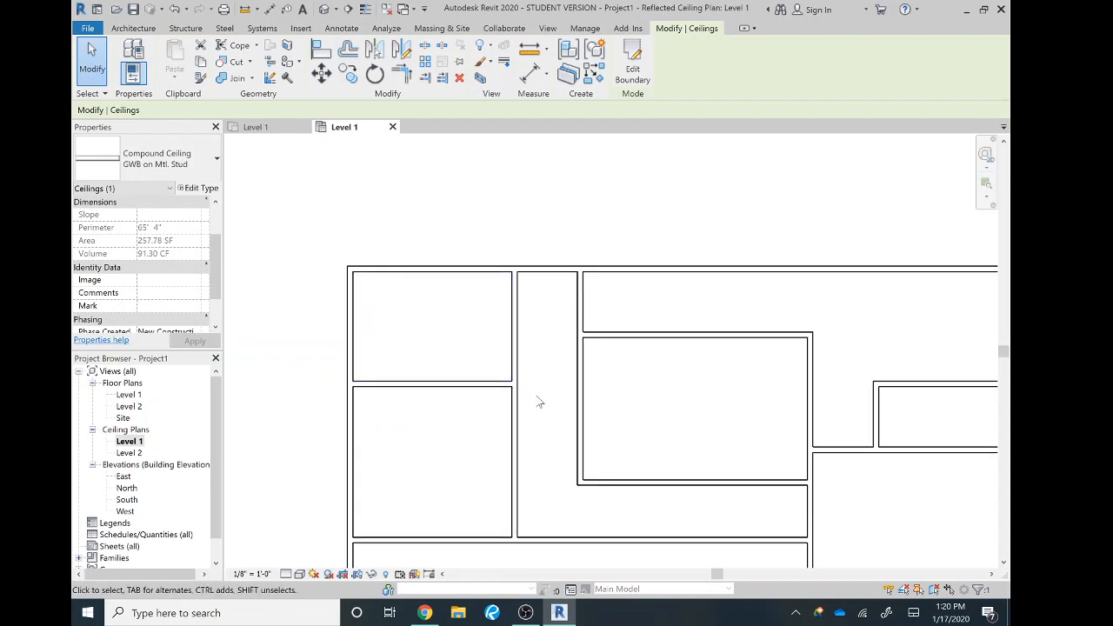
middle_drag(540, 398, 537, 296)
scroll(522, 300, down, 4)
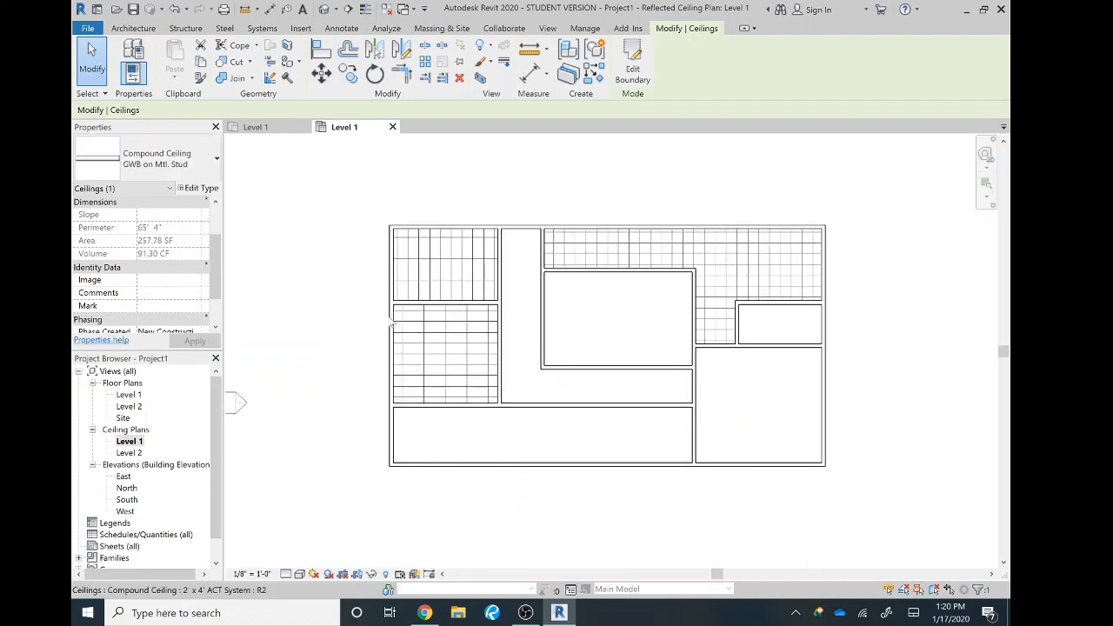
click(206, 174)
click(130, 299)
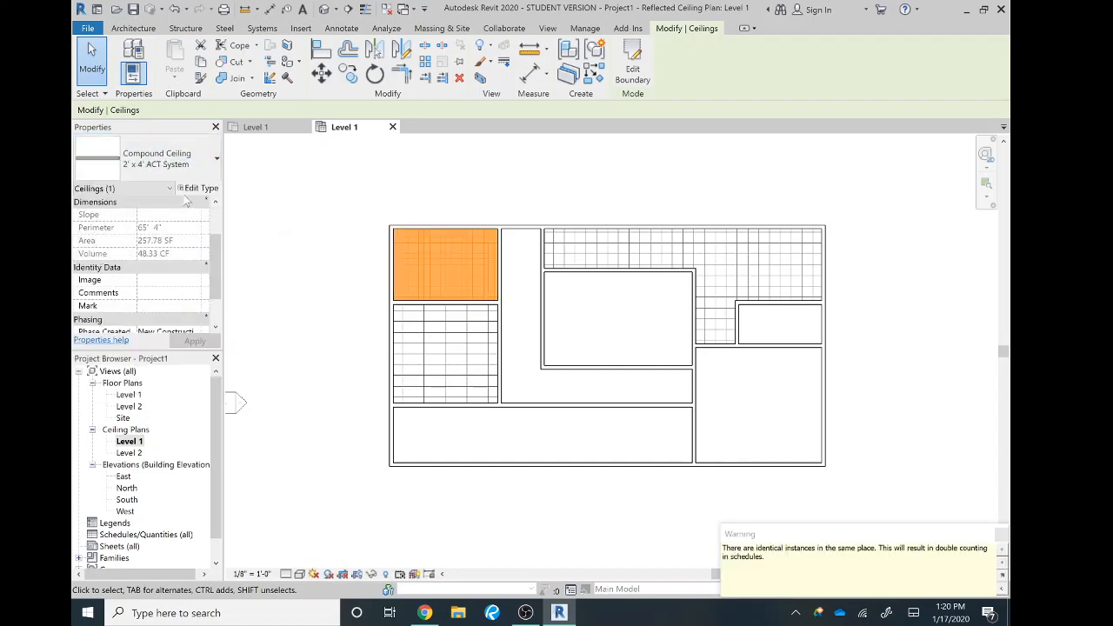
click(174, 9)
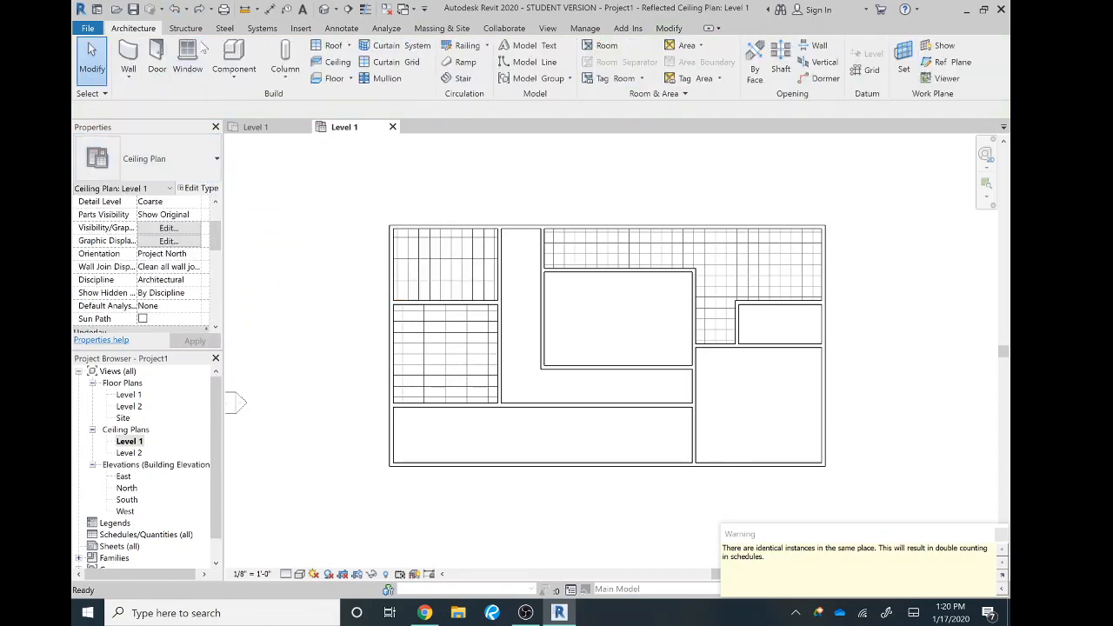
- Start a new ceiling and duplicate the 2' x 2' ACT System type under the name Custom
click(336, 62)
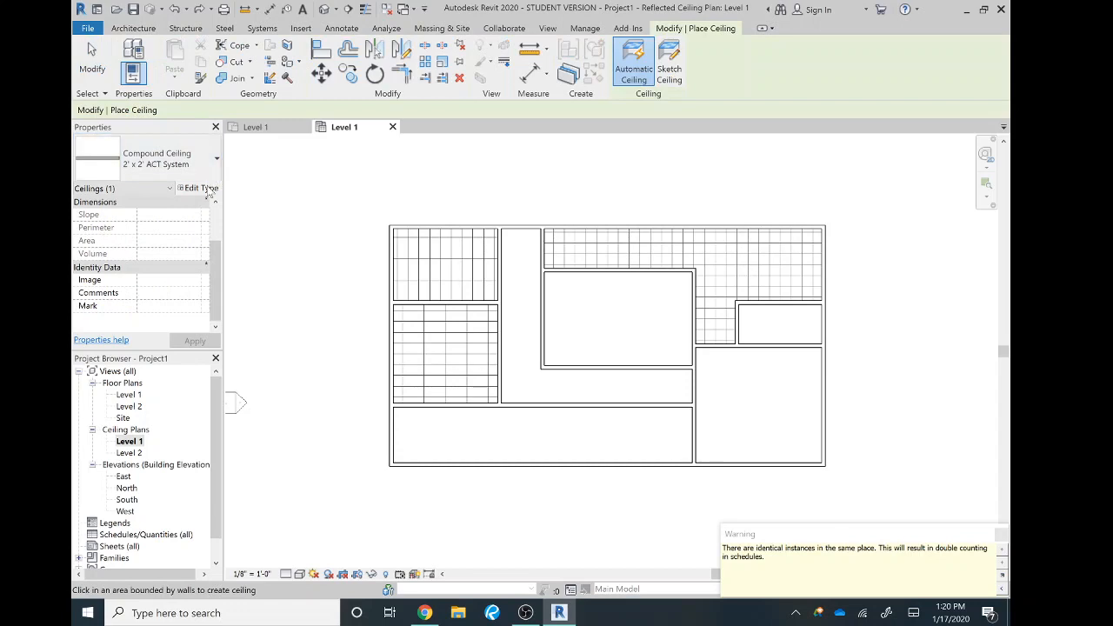
click(200, 188)
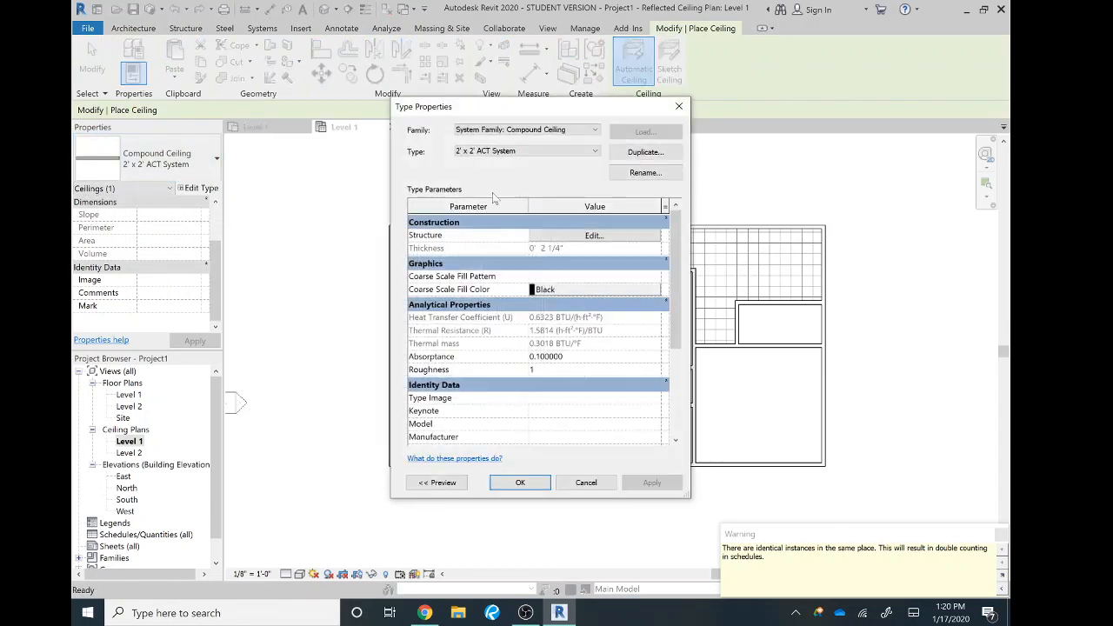
click(674, 157)
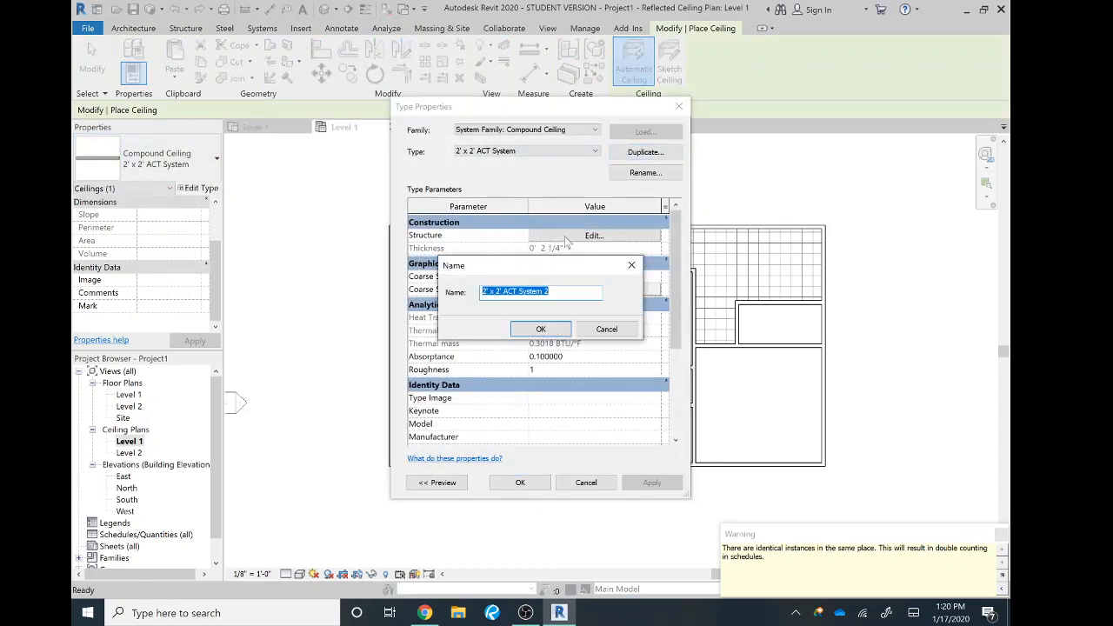
text(Custom)
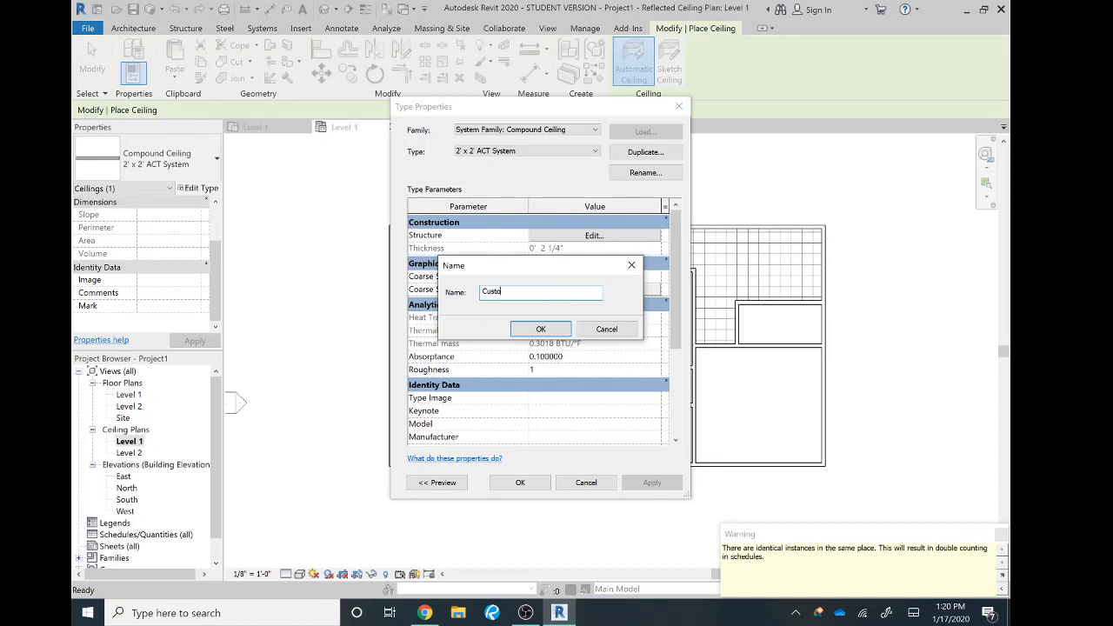
click(551, 330)
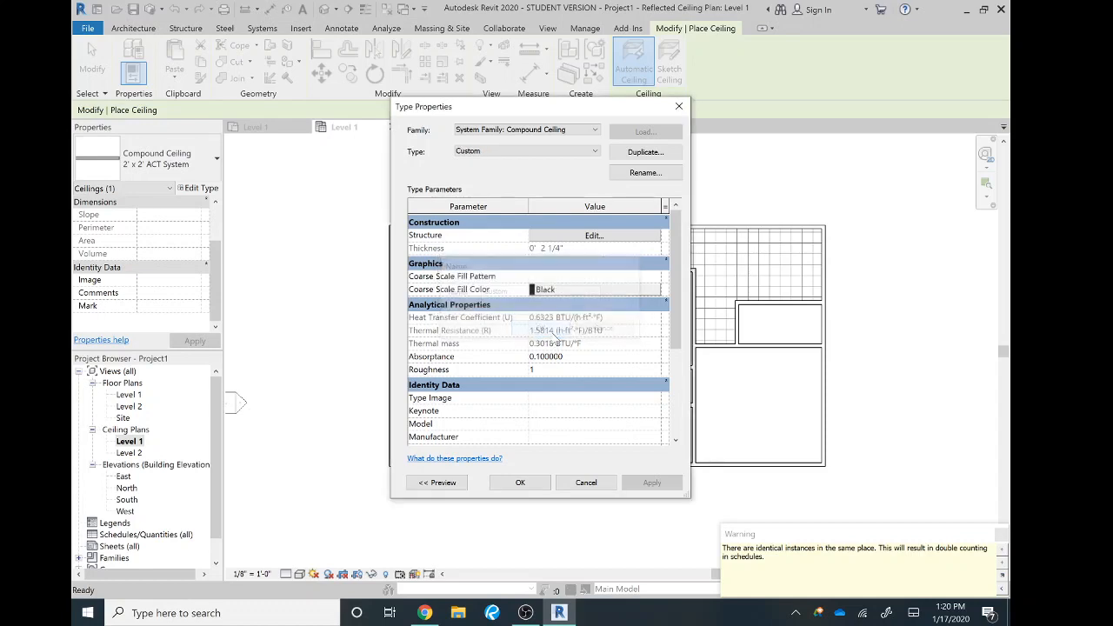
- Open the Custom ceiling type's structure and access the material of its Finish 2 [5] layer
click(595, 237)
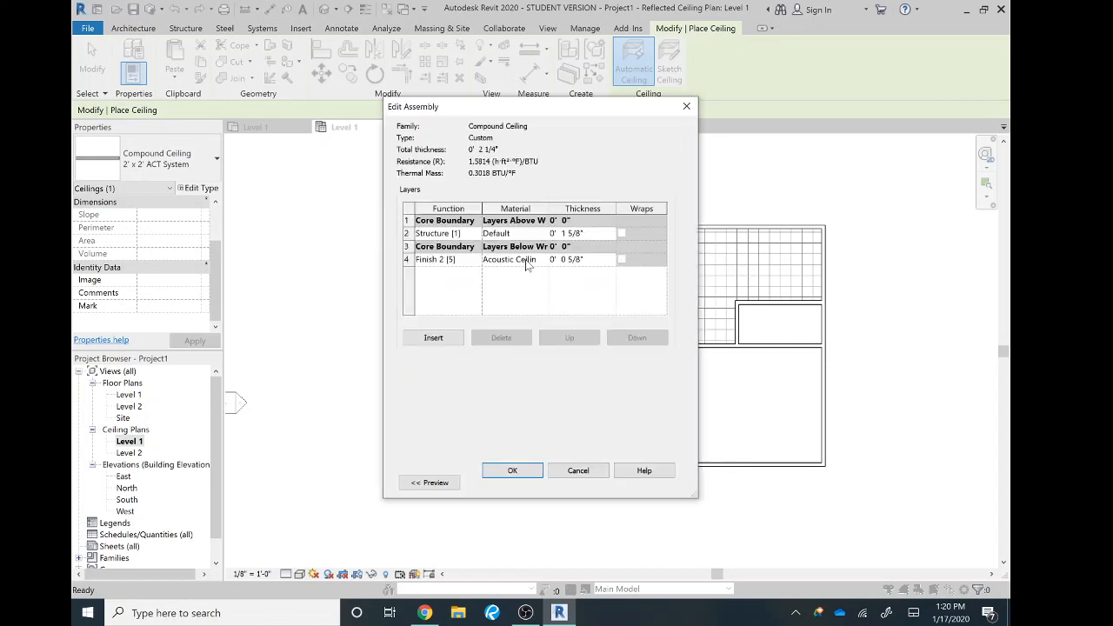
click(527, 262)
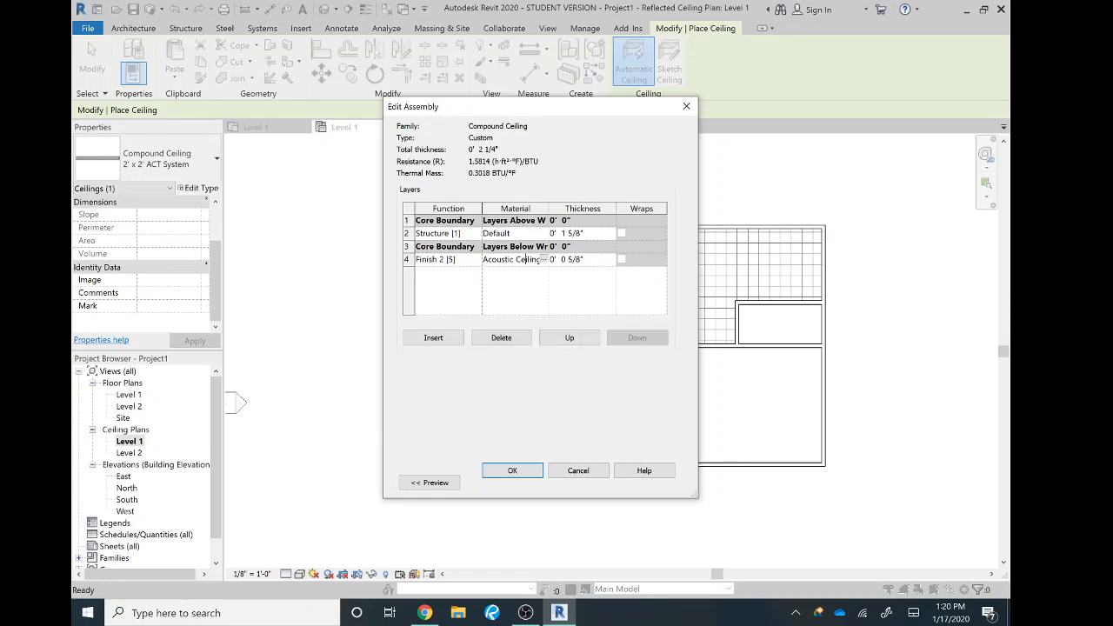
click(544, 260)
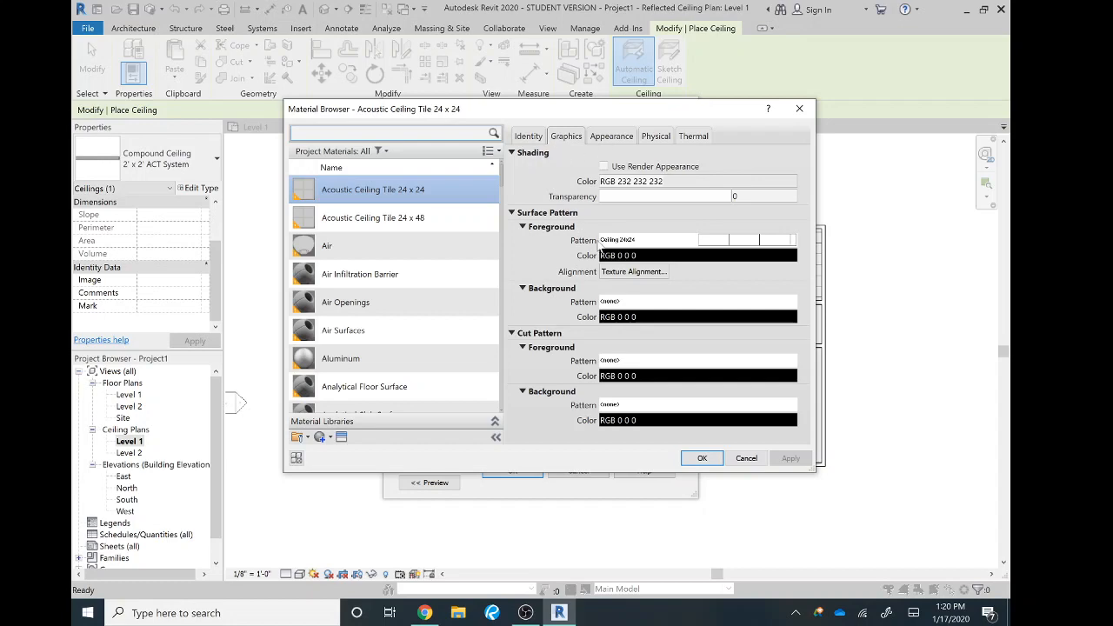
- Browse the model fill patterns available for the foreground surface of Acoustic Ceiling Tile 24 x 24
click(653, 242)
scroll(578, 295, down, 3)
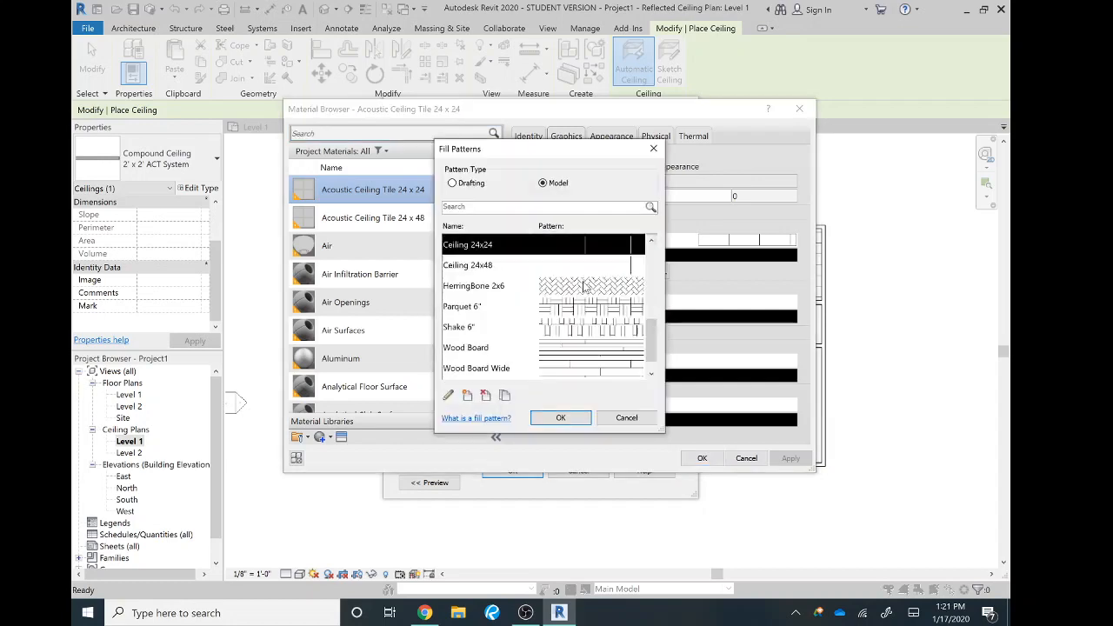
scroll(580, 297, up, 5)
click(561, 418)
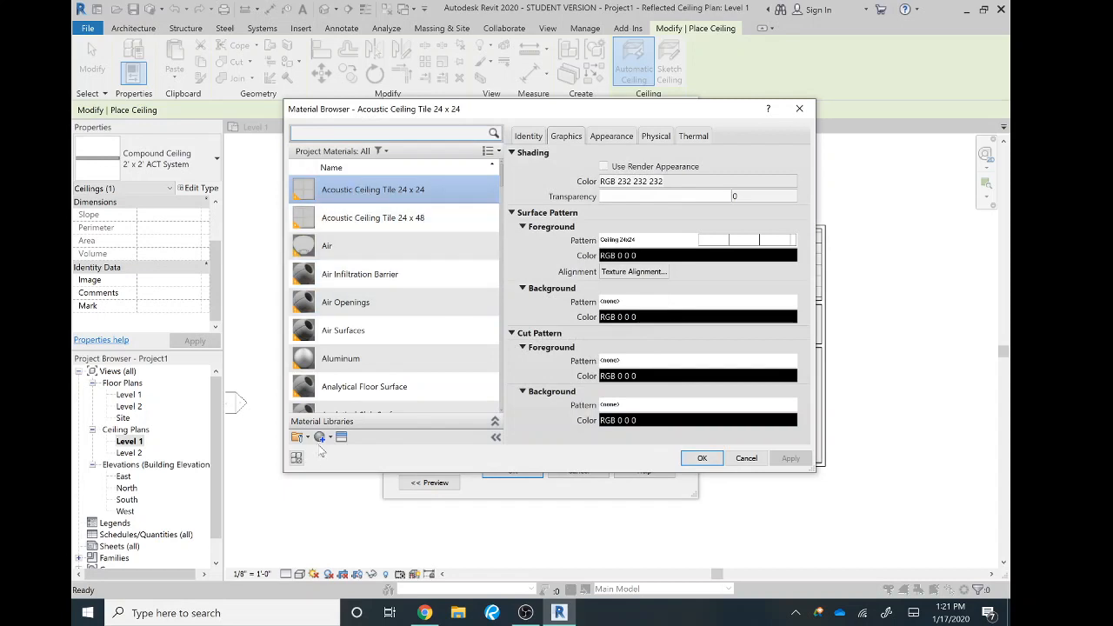
- Duplicate the Acoustic Ceiling Tile 24 x 24 material under the name Custom
right_click(383, 195)
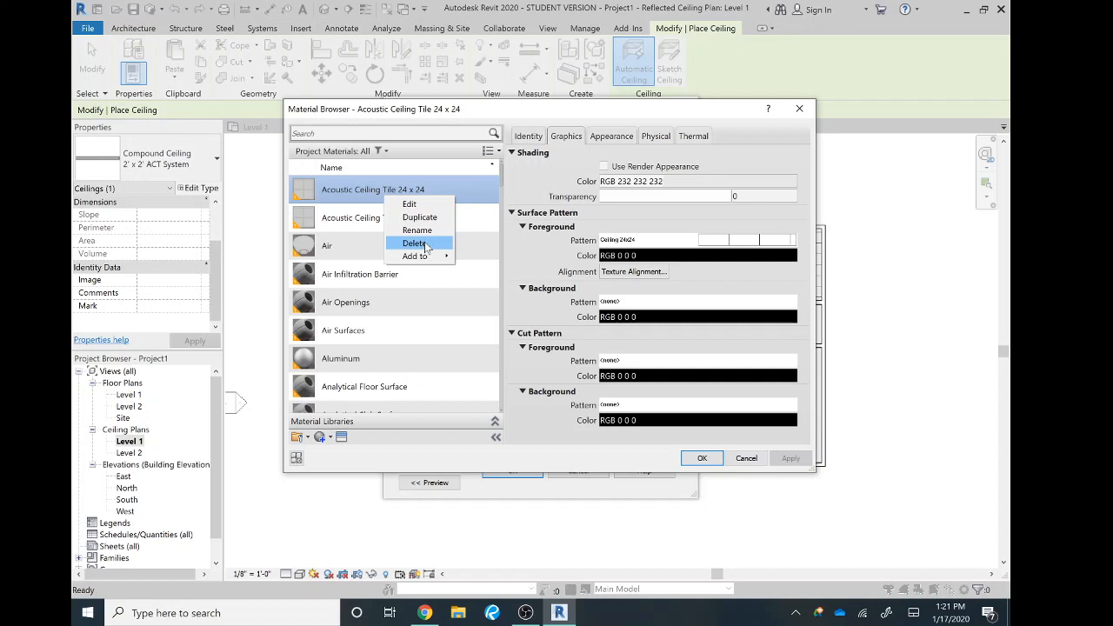
click(420, 217)
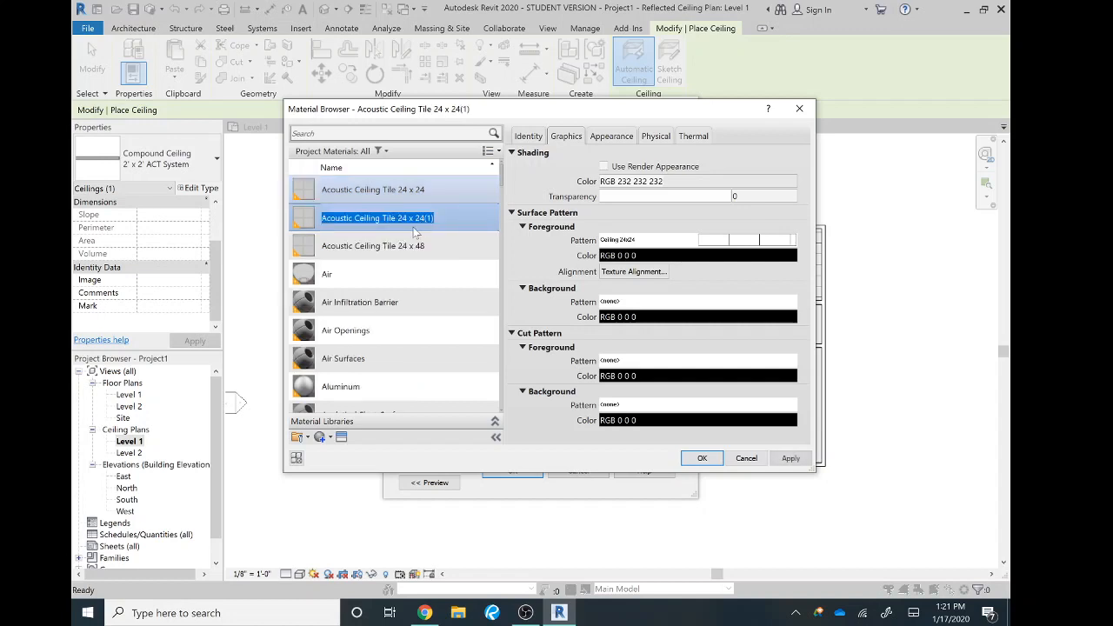
text(Custom)
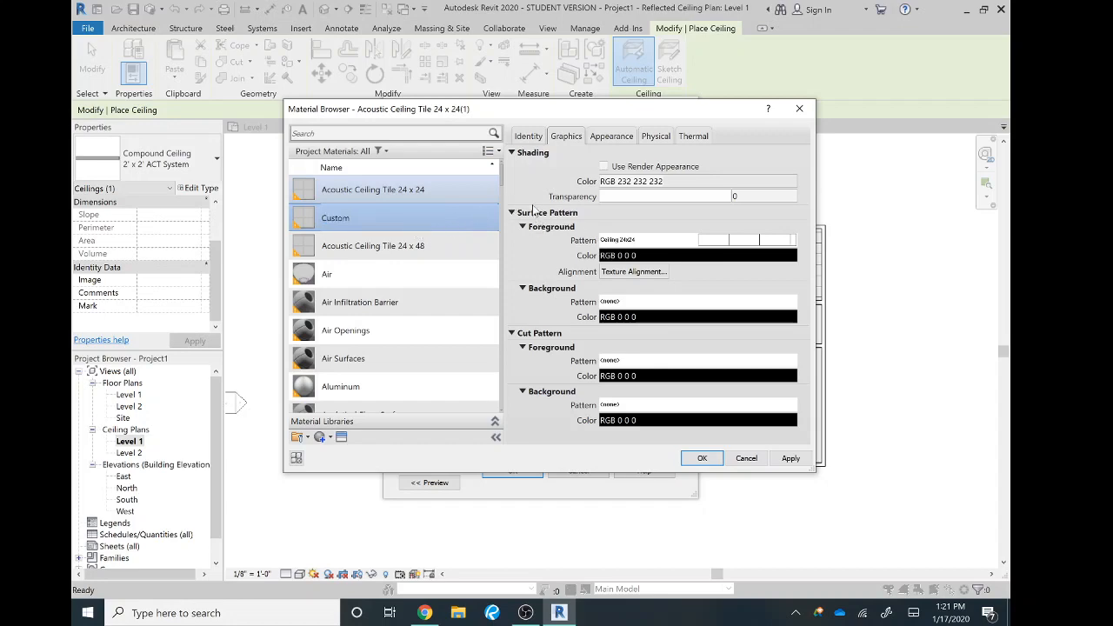
- Set the Custom material's foreground surface pattern to the Brick model pattern and accept it for the Custom ceiling type
click(636, 241)
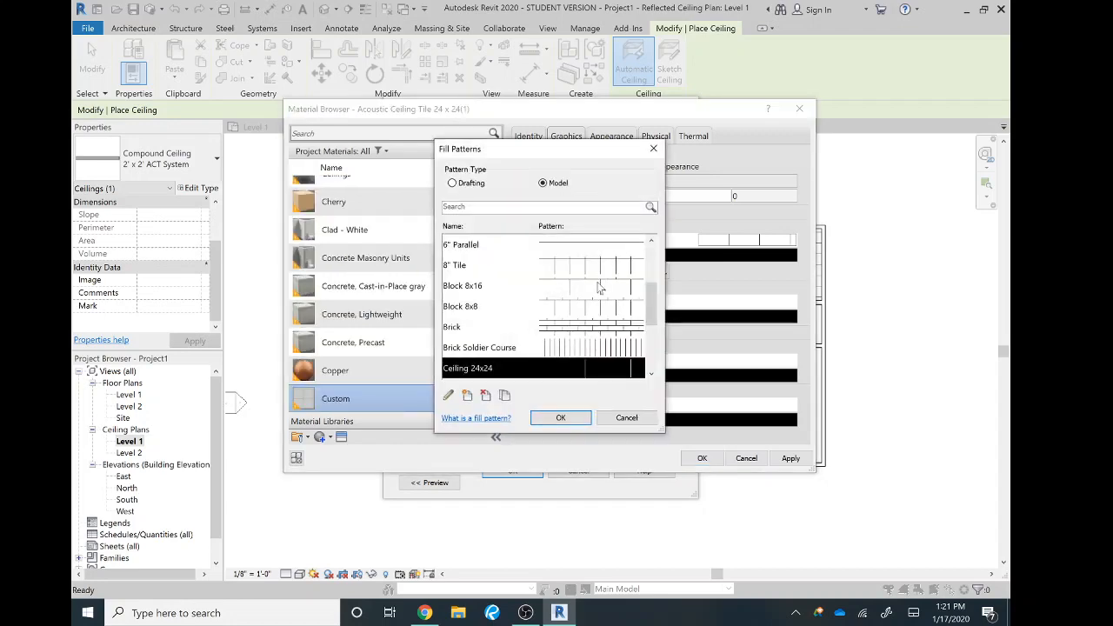
scroll(586, 310, down, 3)
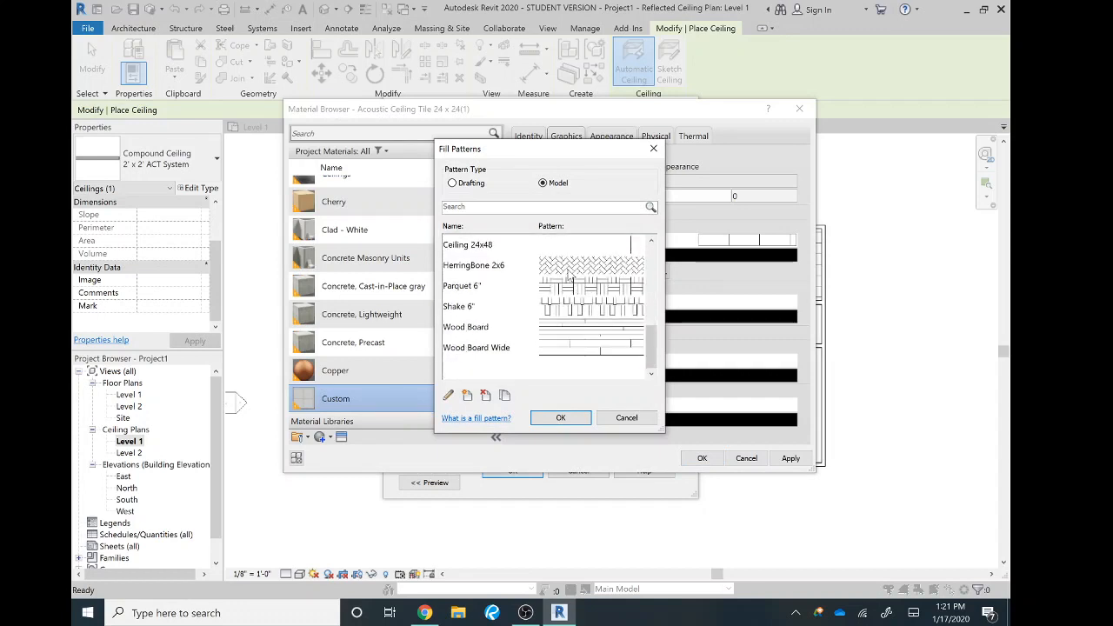
click(570, 275)
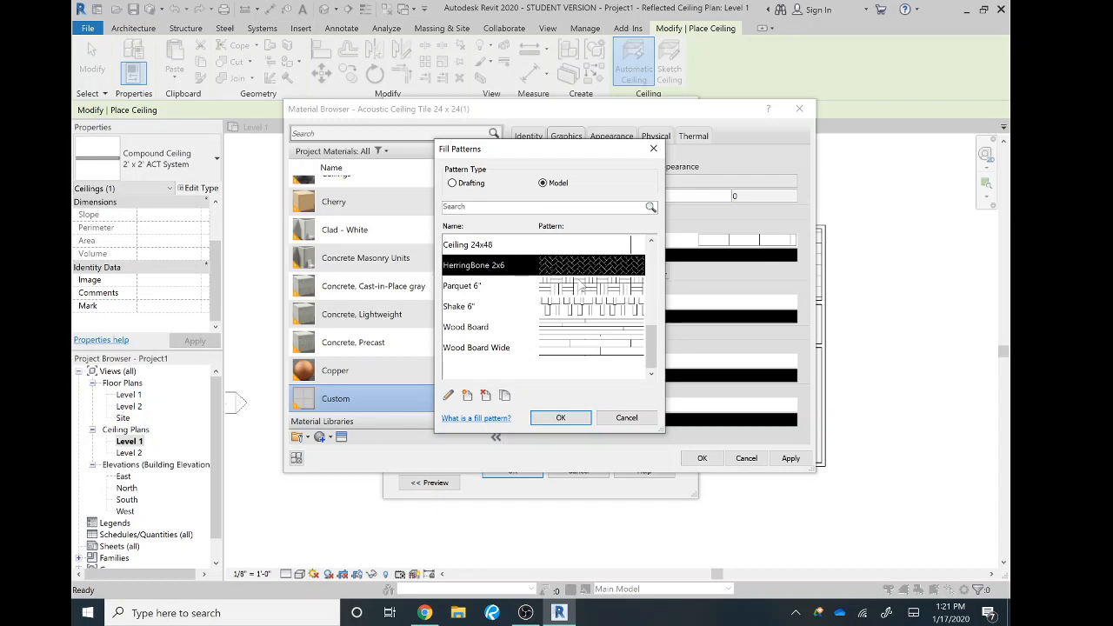
scroll(584, 356, up, 10)
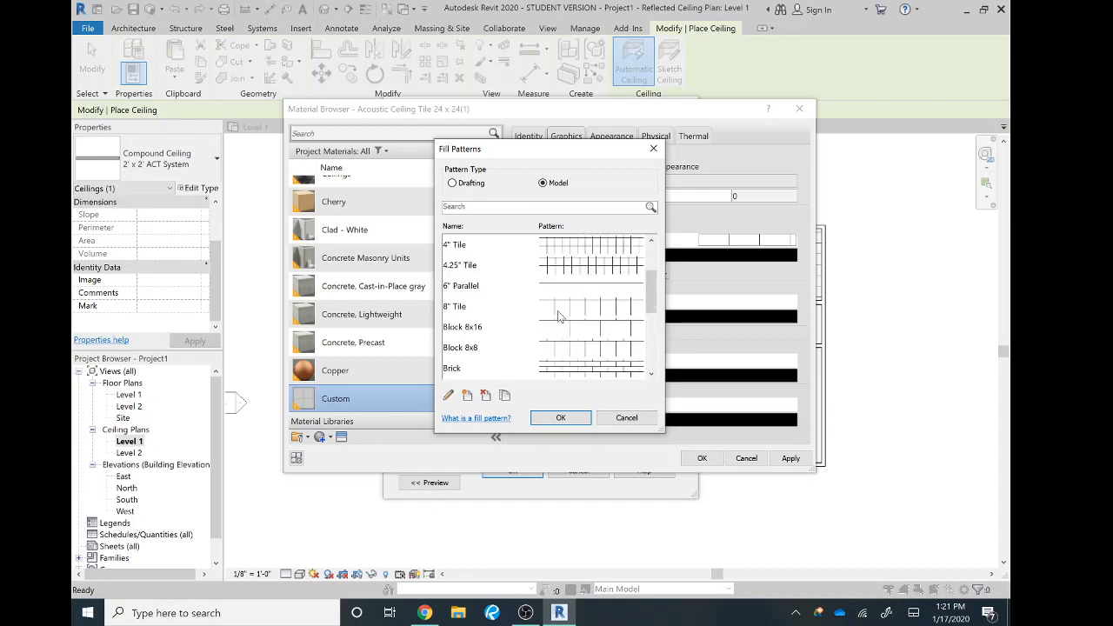
scroll(567, 350, up, 1)
scroll(570, 320, down, 2)
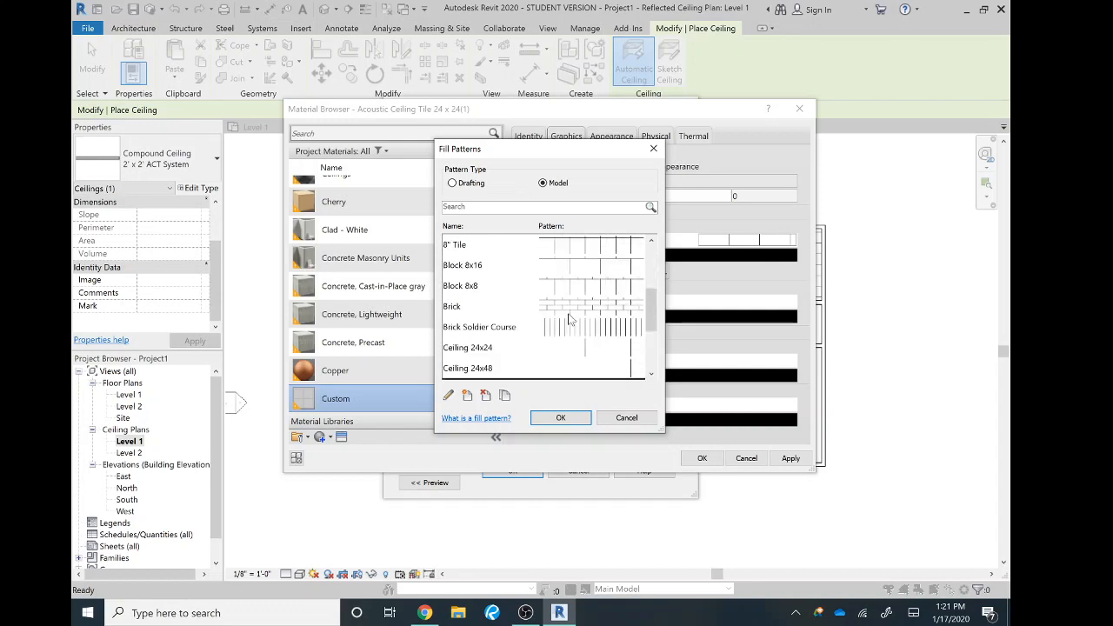
click(569, 311)
click(573, 417)
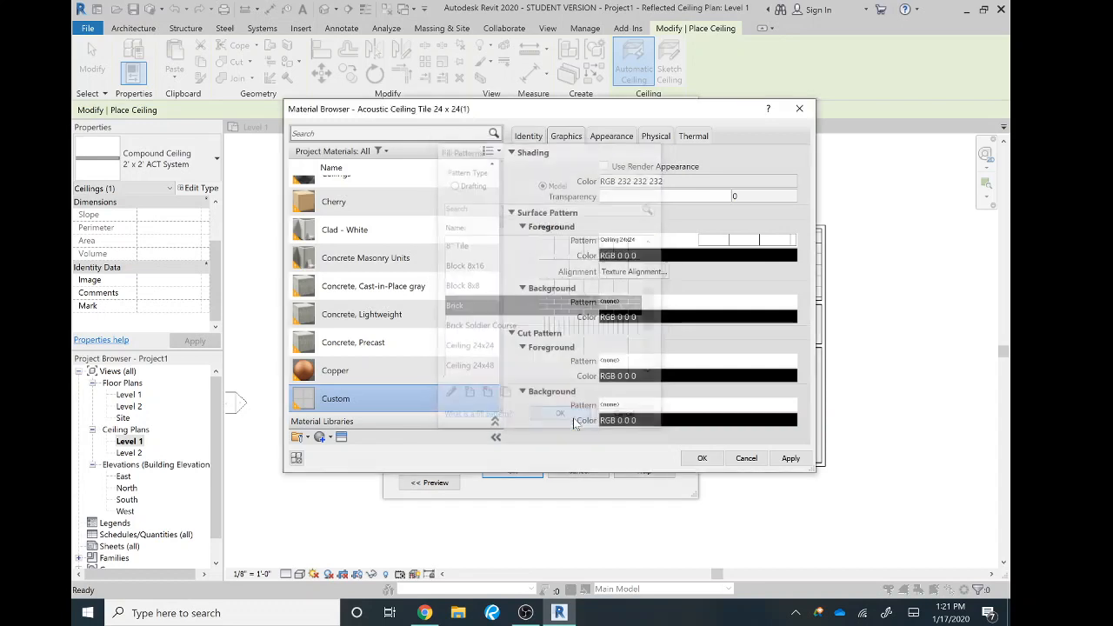
click(709, 460)
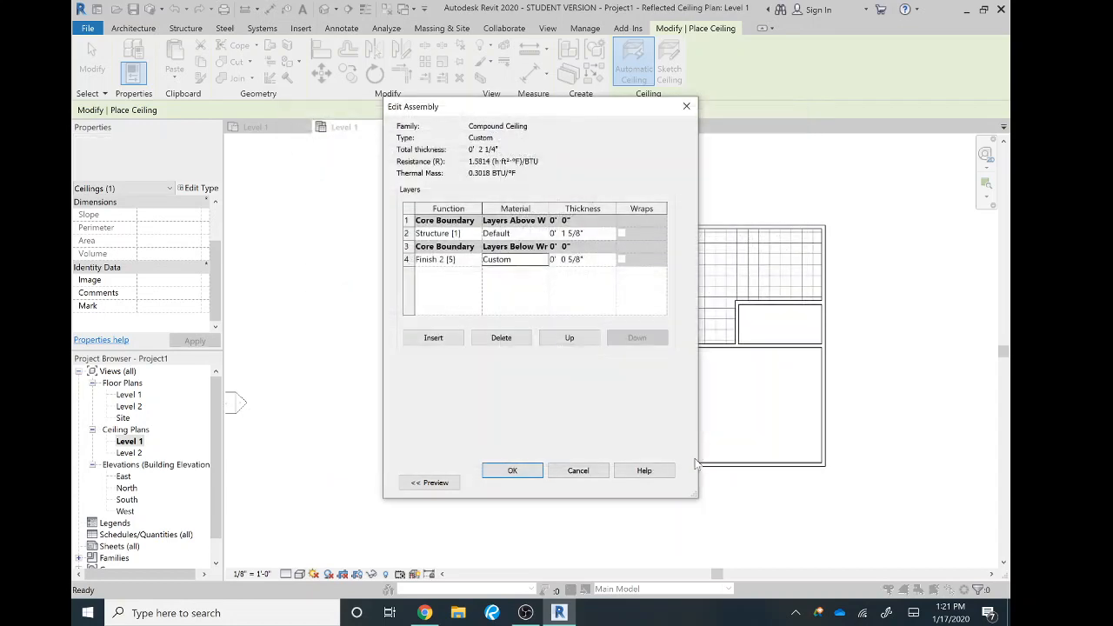
click(516, 472)
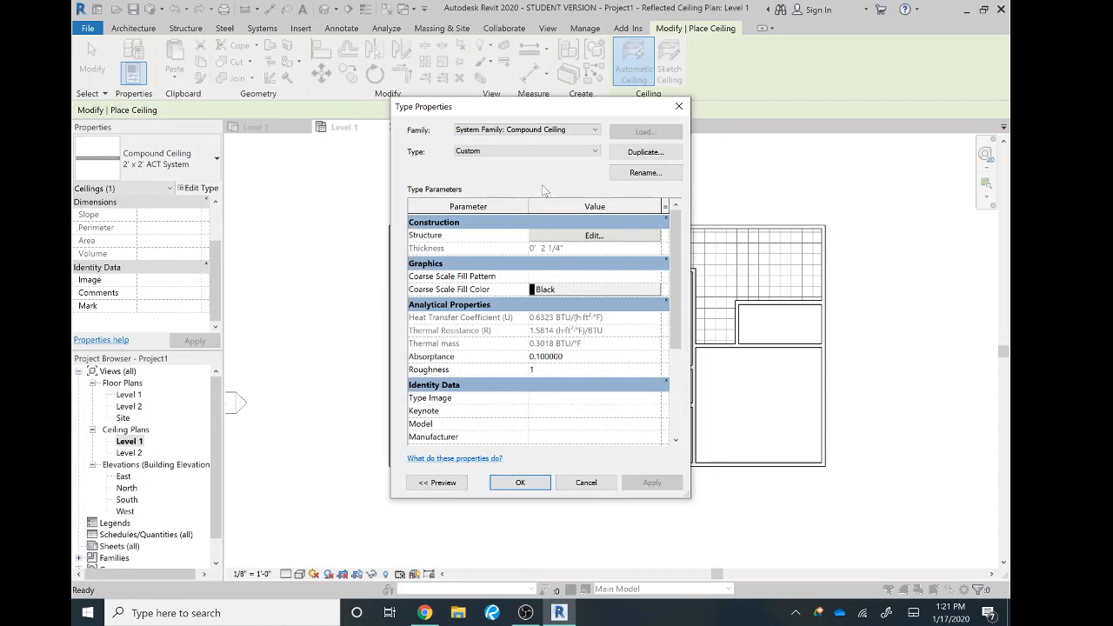
click(520, 483)
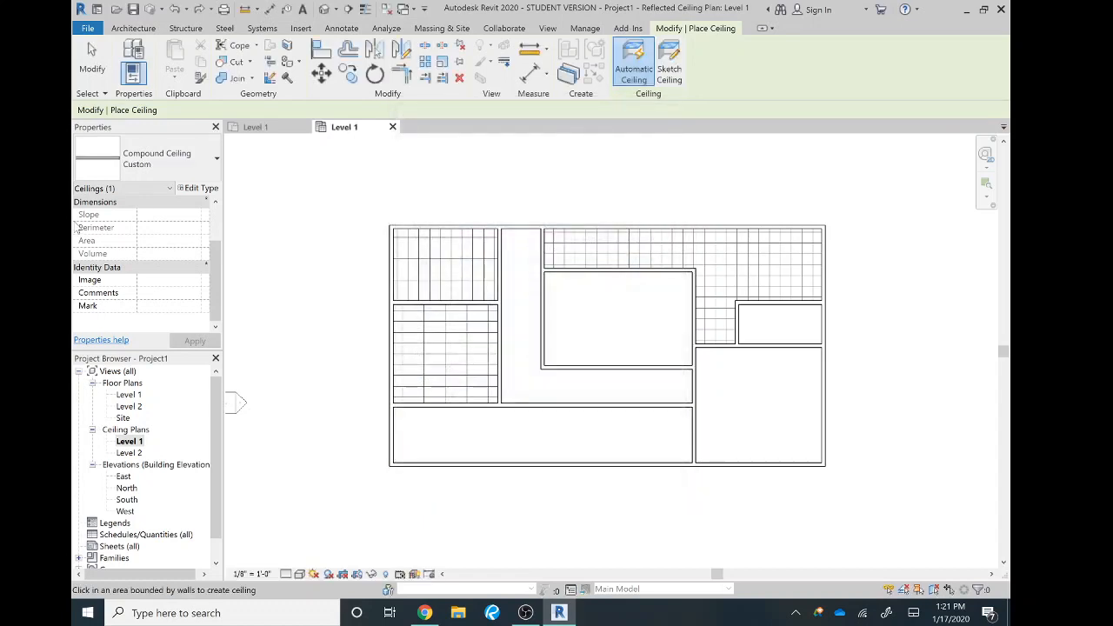
- Place an automatic ceiling of the Custom type in the long room along the building's lower edge
click(171, 164)
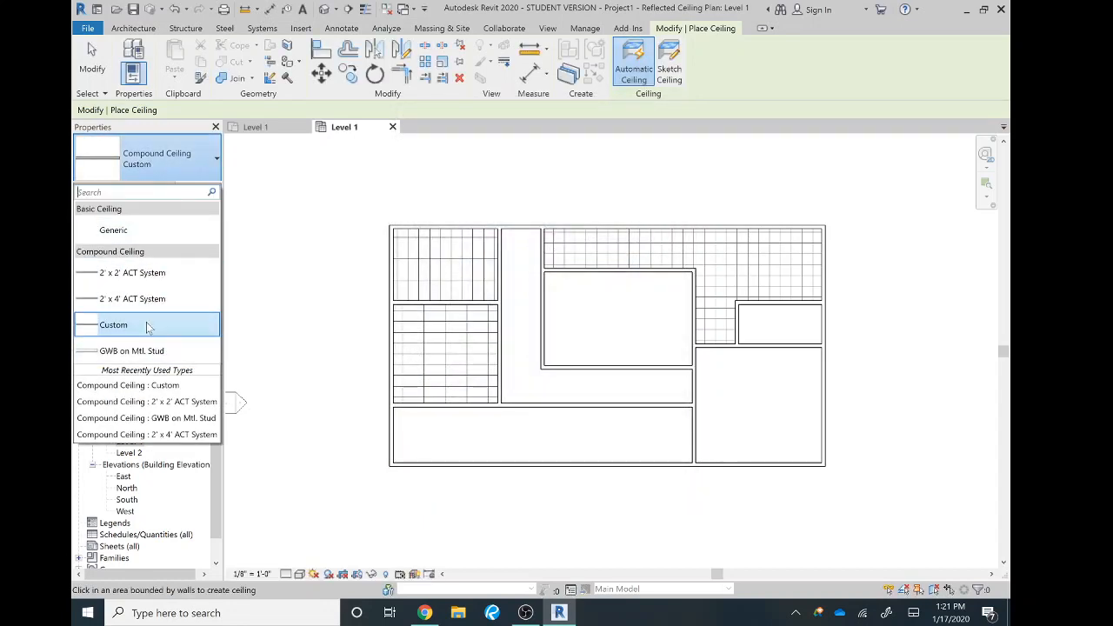
click(149, 325)
click(435, 423)
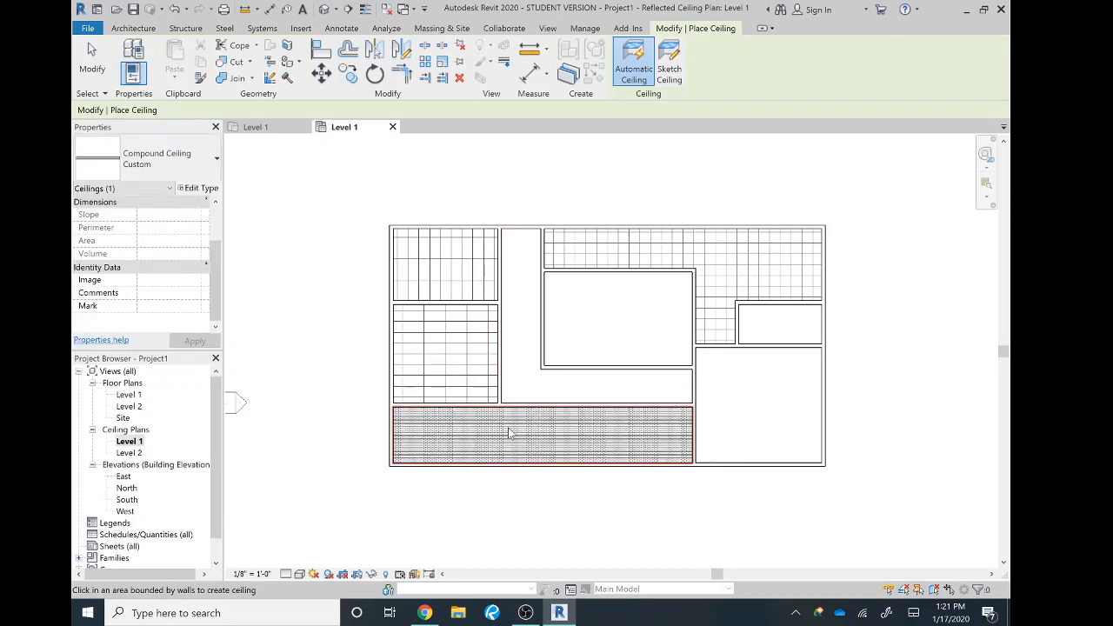
scroll(460, 435, up, 5)
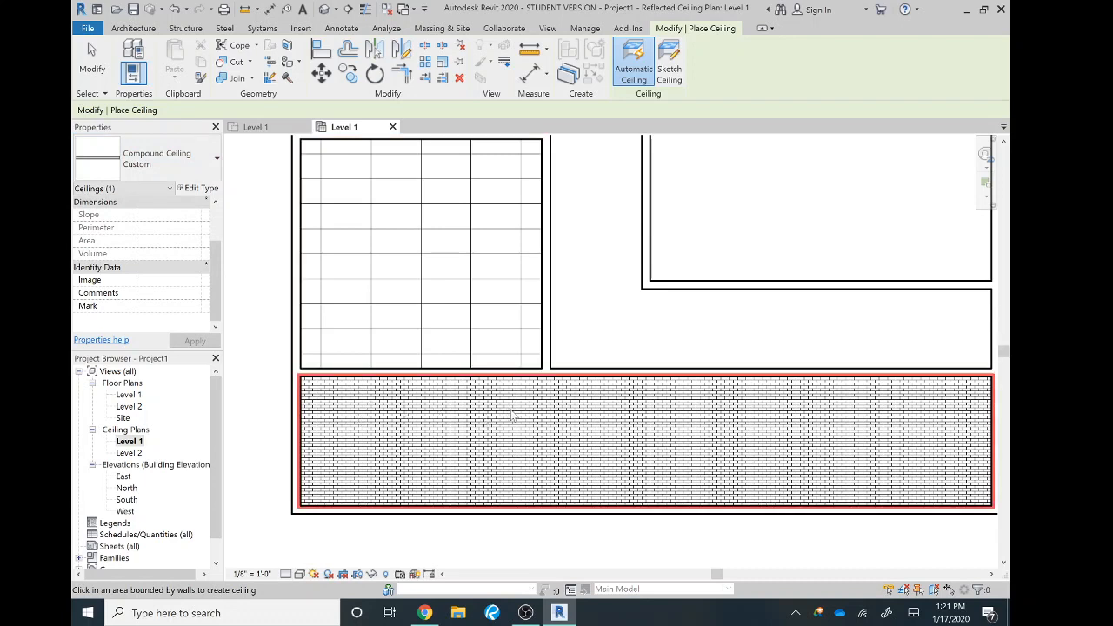
scroll(518, 444, down, 3)
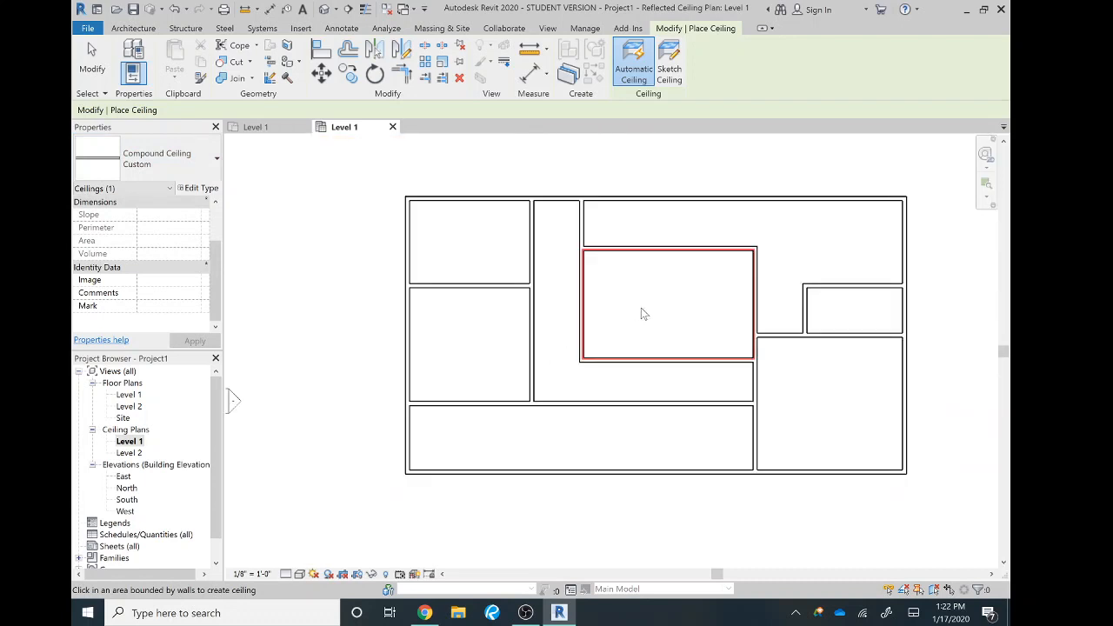
scroll(313, 310, down, 2)
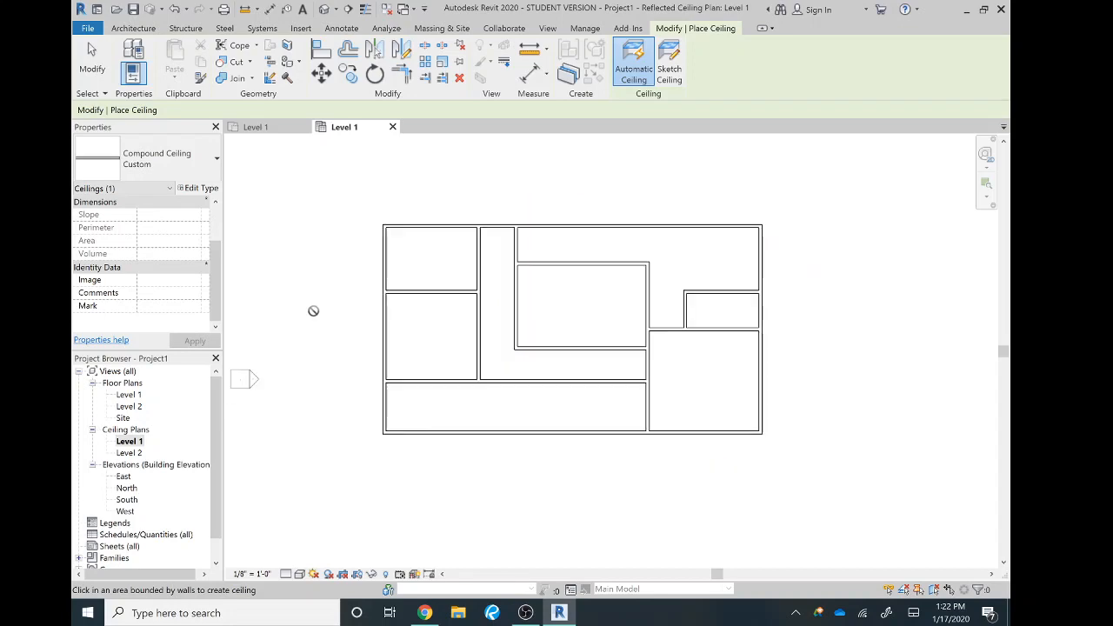